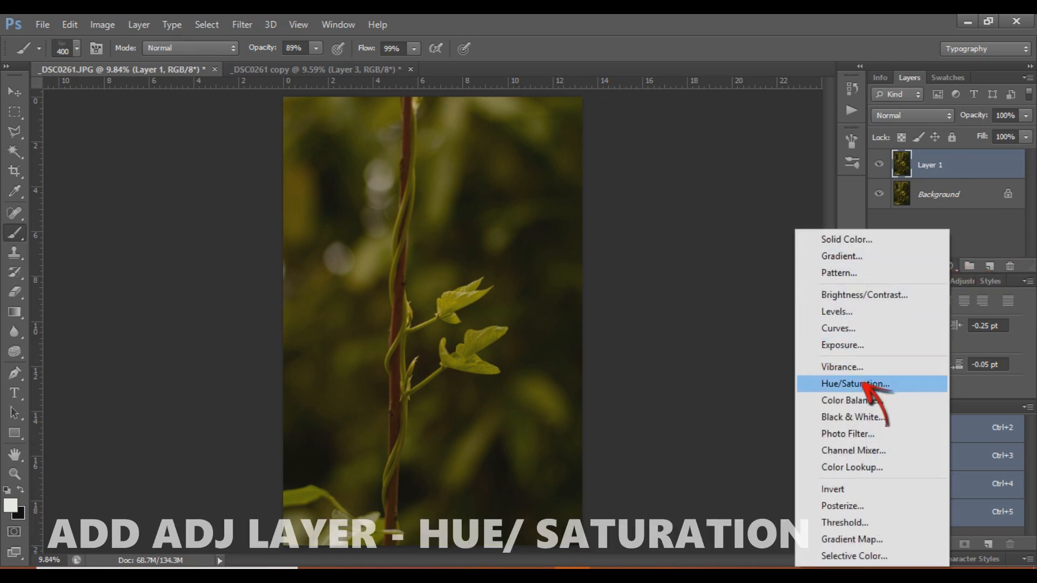
- Add a Hue/Saturation adjustment layer above Layer 1 and set its Yellows to saturation -33 and lightness +14
left_click(864, 383)
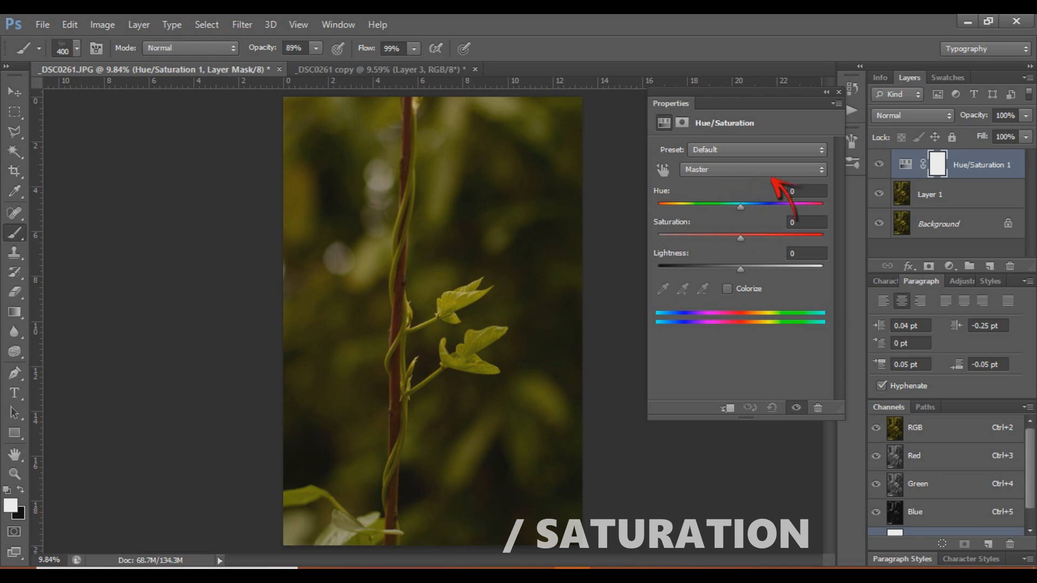
left_click(726, 172)
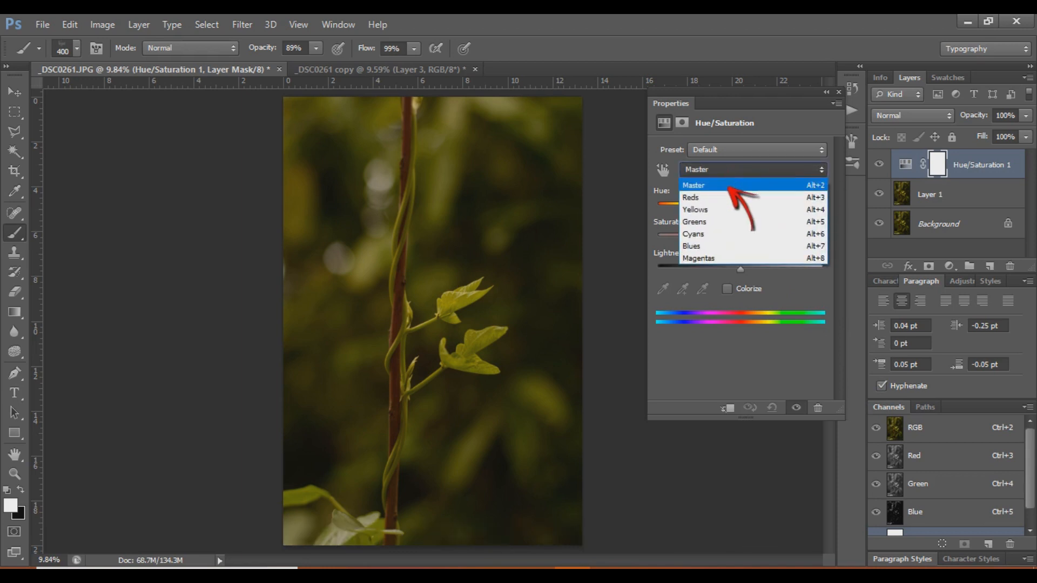
left_click(731, 210)
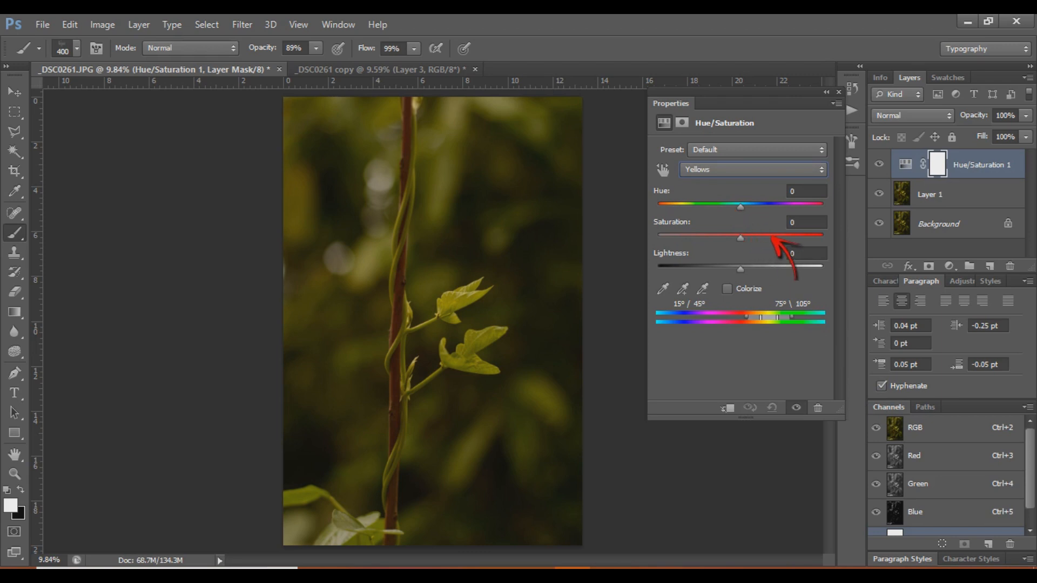
left_click_drag(757, 238, 720, 238)
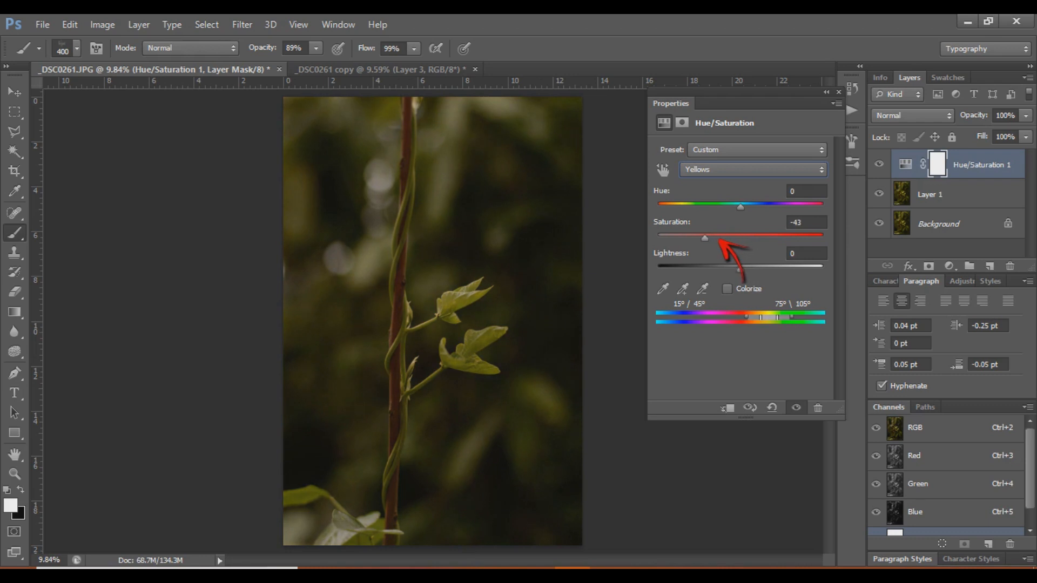
left_click_drag(740, 269, 752, 268)
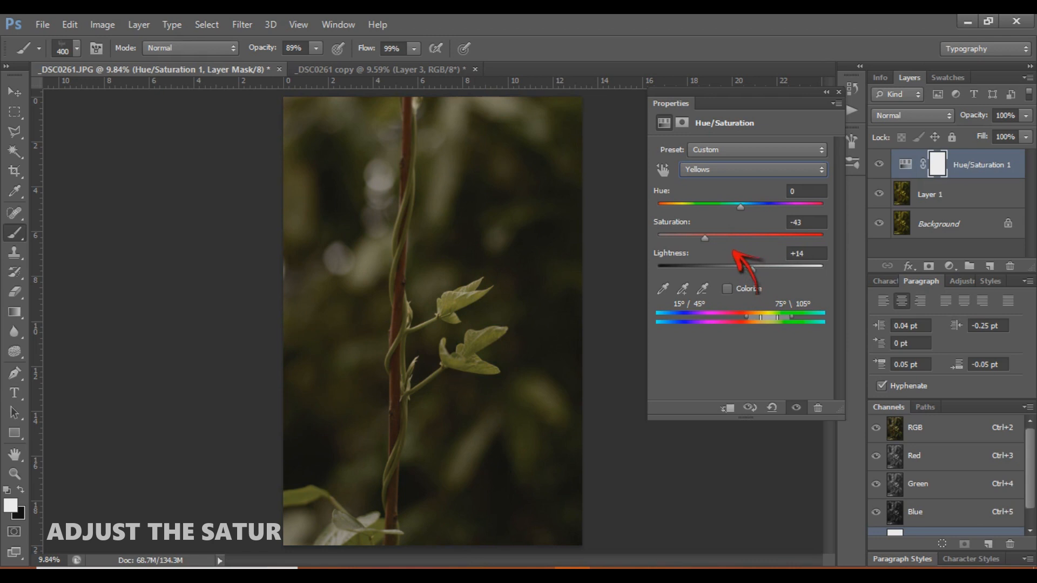
left_click(712, 238)
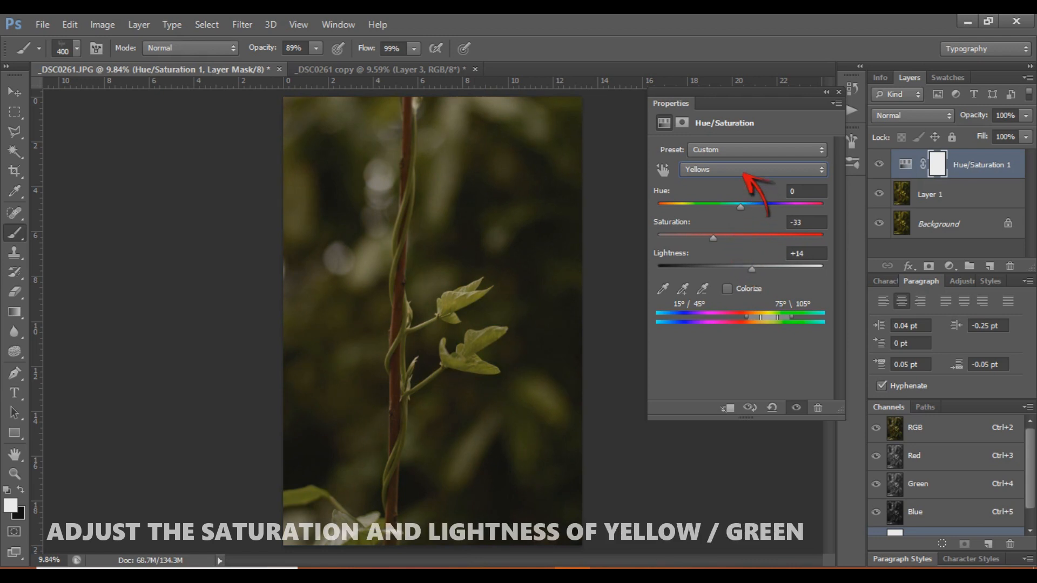
- Set the lightness of the Greens to +3 in the Hue/Saturation adjustment
left_click(745, 171)
left_click(751, 221)
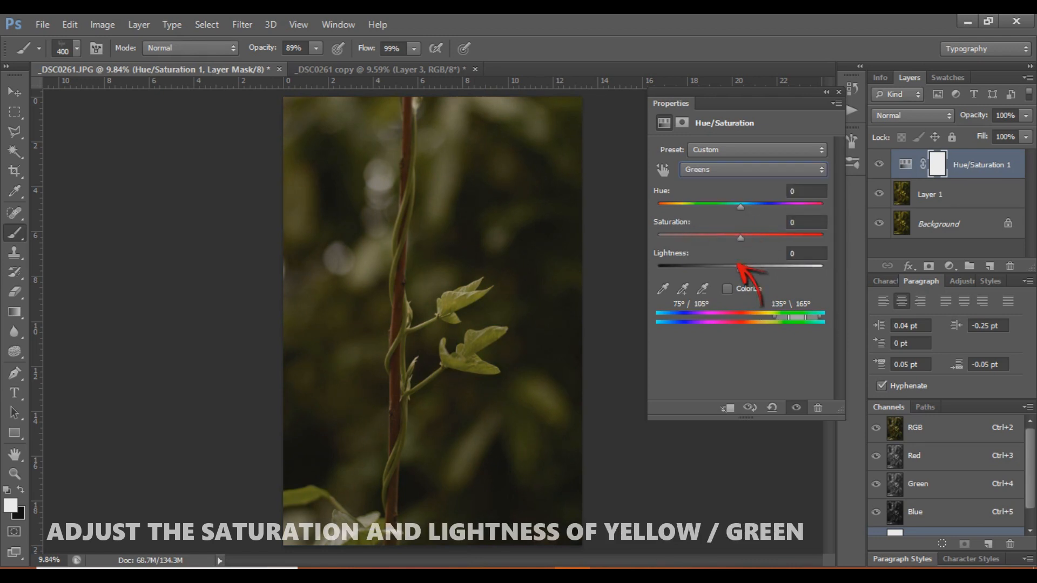
left_click_drag(768, 272, 785, 267)
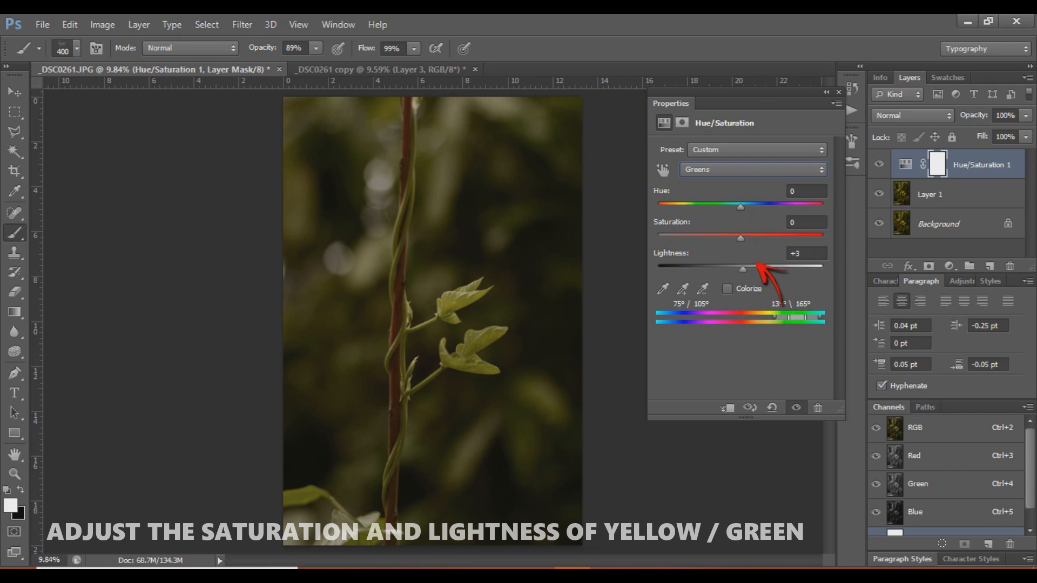
- Set the Hue/Saturation Yellows to saturation +7 and lightness 0, and the Greens to saturation -58 and lightness -39
left_click(755, 170)
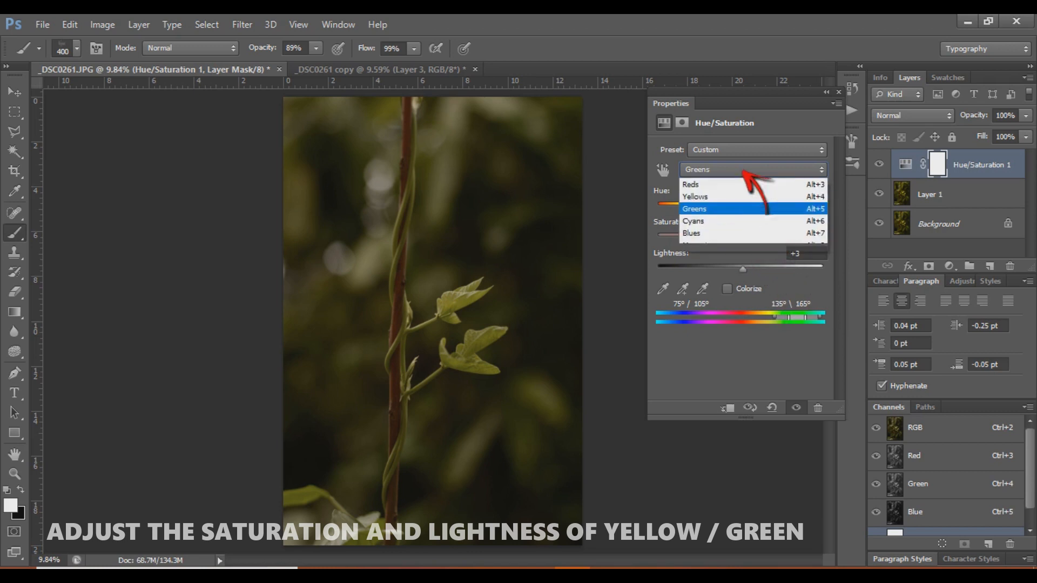
left_click(732, 210)
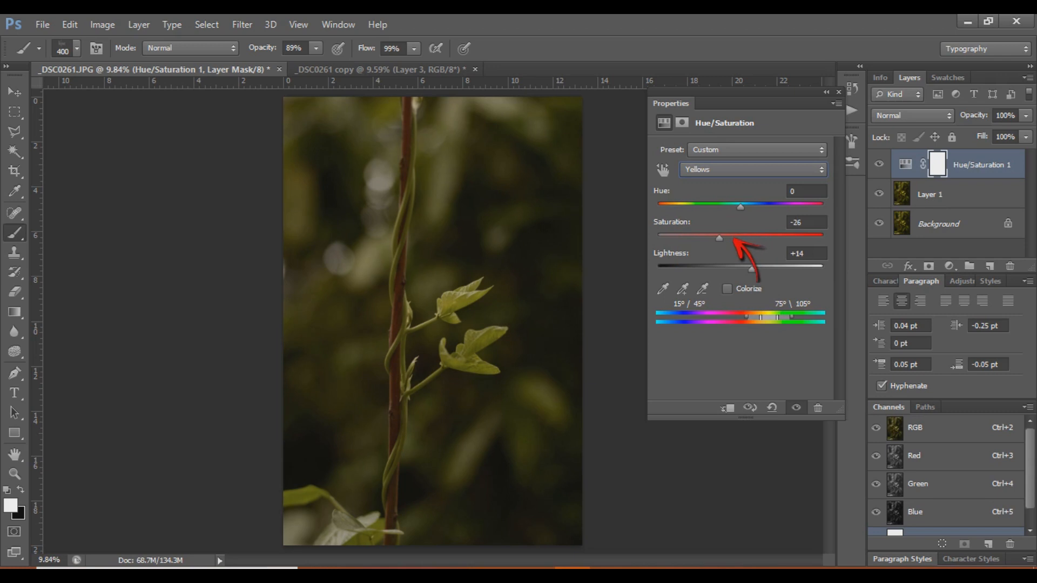
left_click_drag(781, 270, 778, 268)
left_click_drag(739, 238, 755, 271)
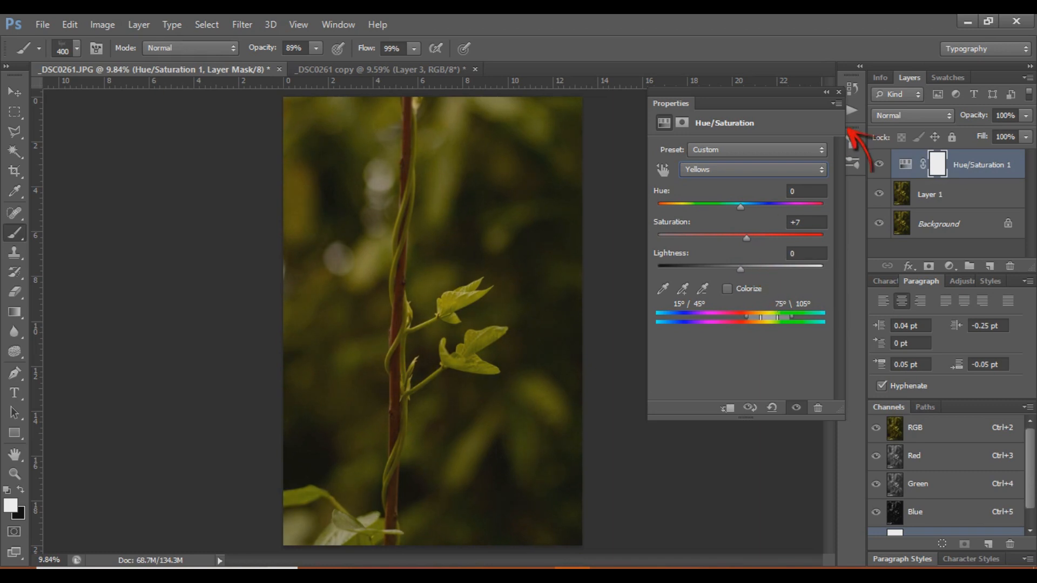
left_click(779, 172)
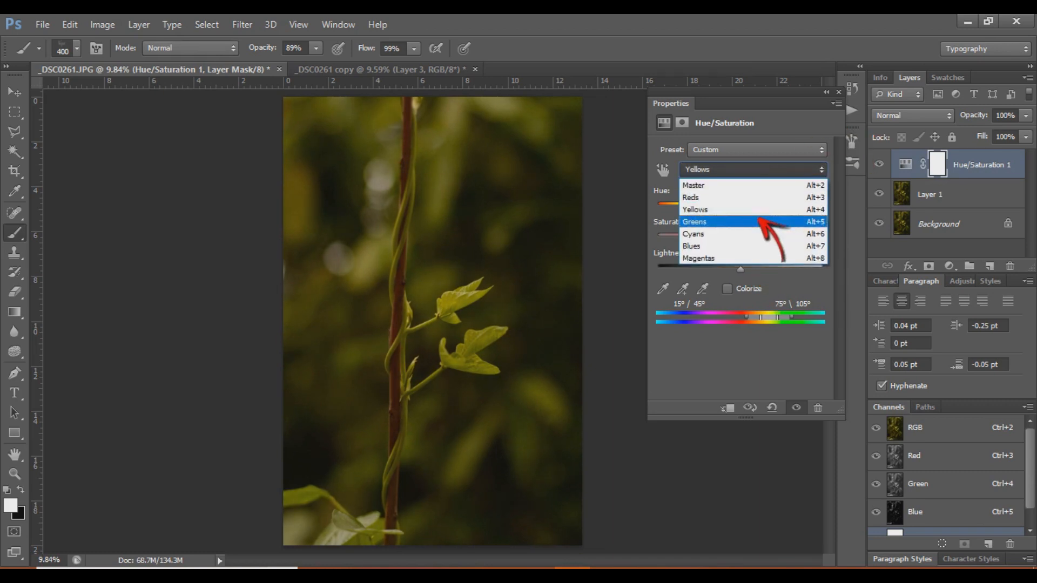
left_click(758, 220)
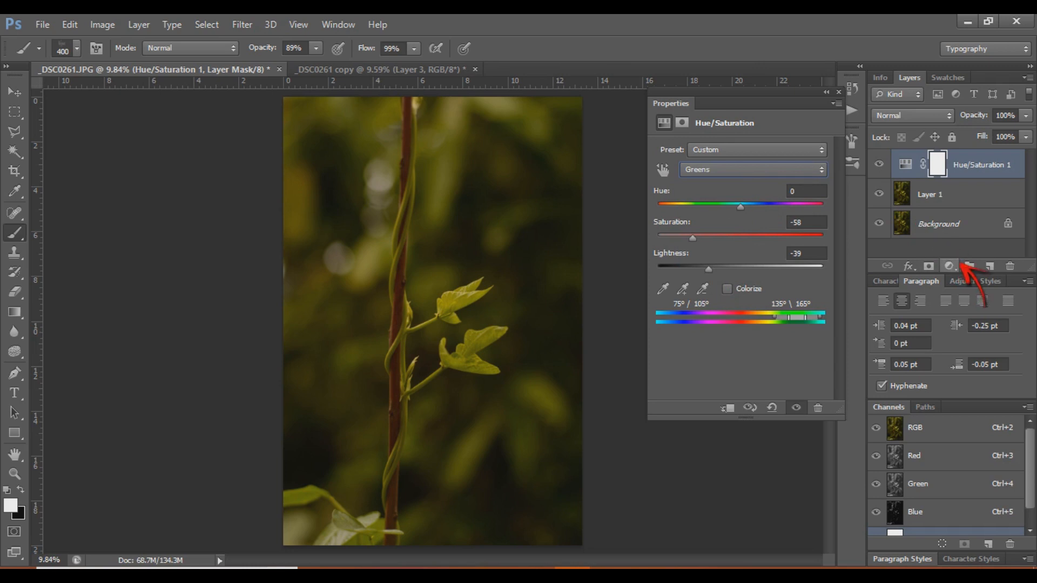
- Add a Solid Color fill layer in near-black 060606 above the Hue/Saturation adjustment layer
left_click(959, 264)
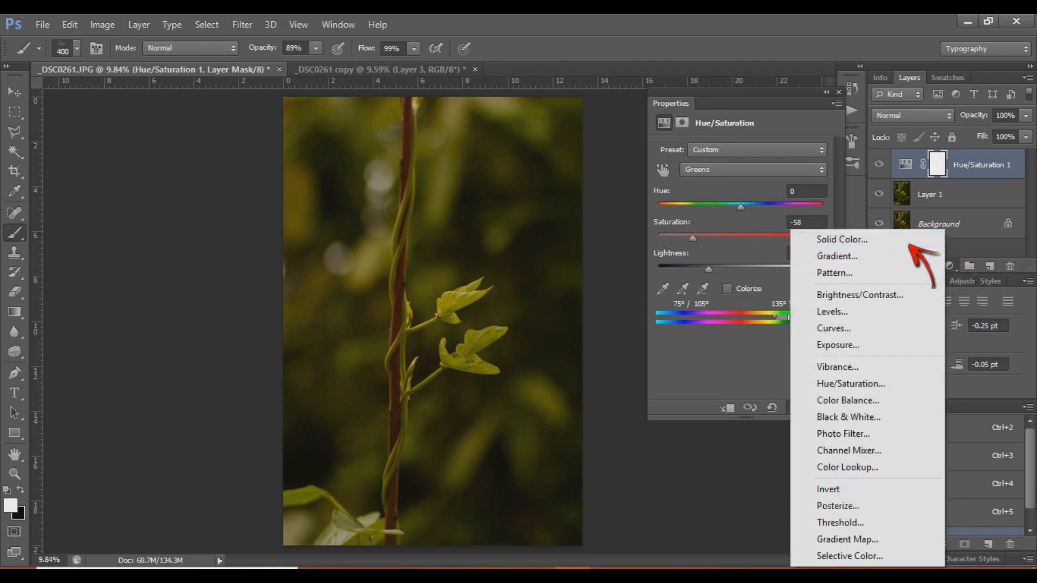
left_click(910, 241)
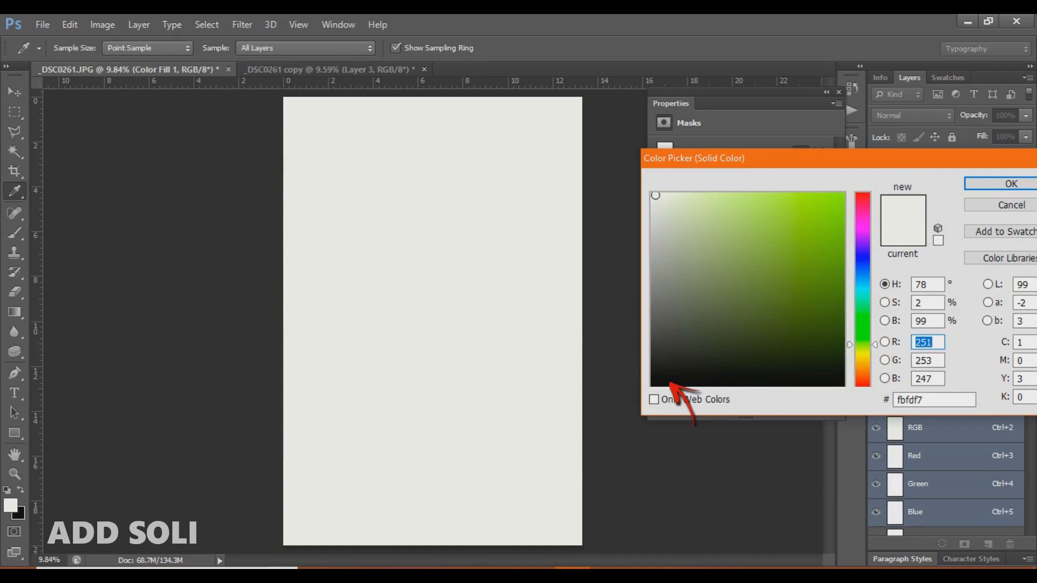
left_click(655, 382)
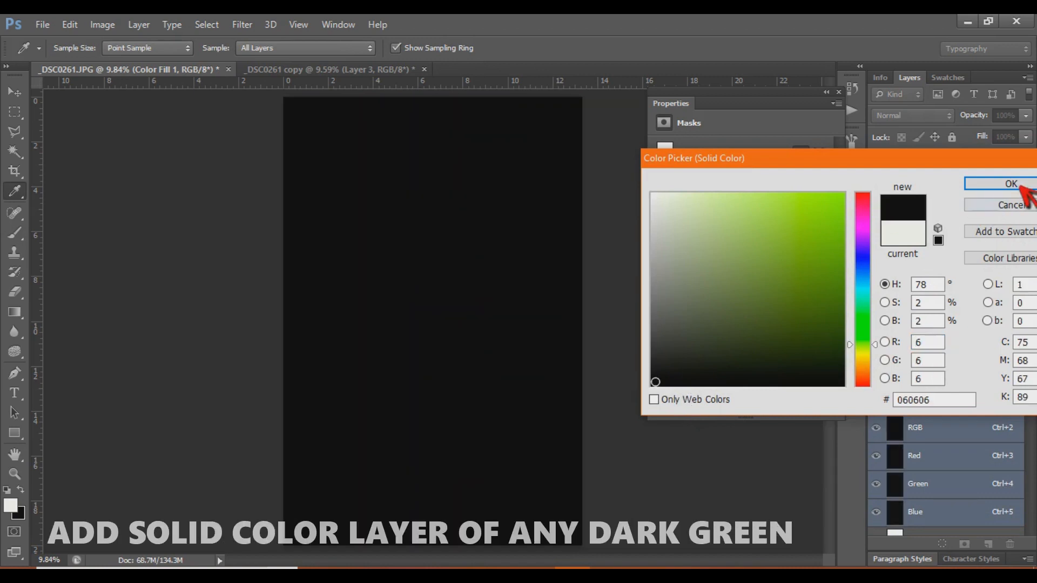
left_click(1024, 186)
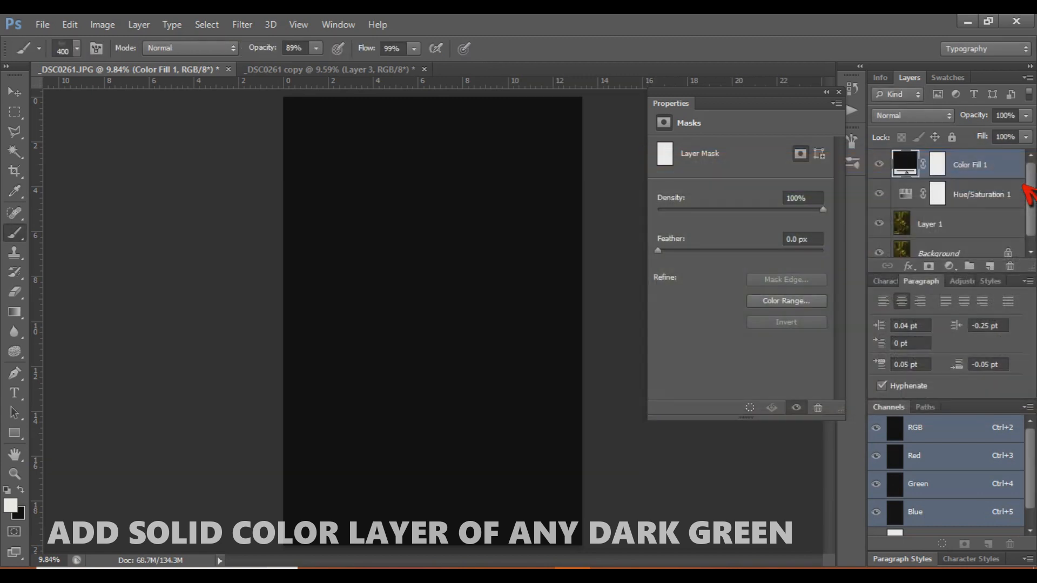
- Lower the color fill layer's opacity to 81% and set its blending mode to Overlay
left_click(1026, 116)
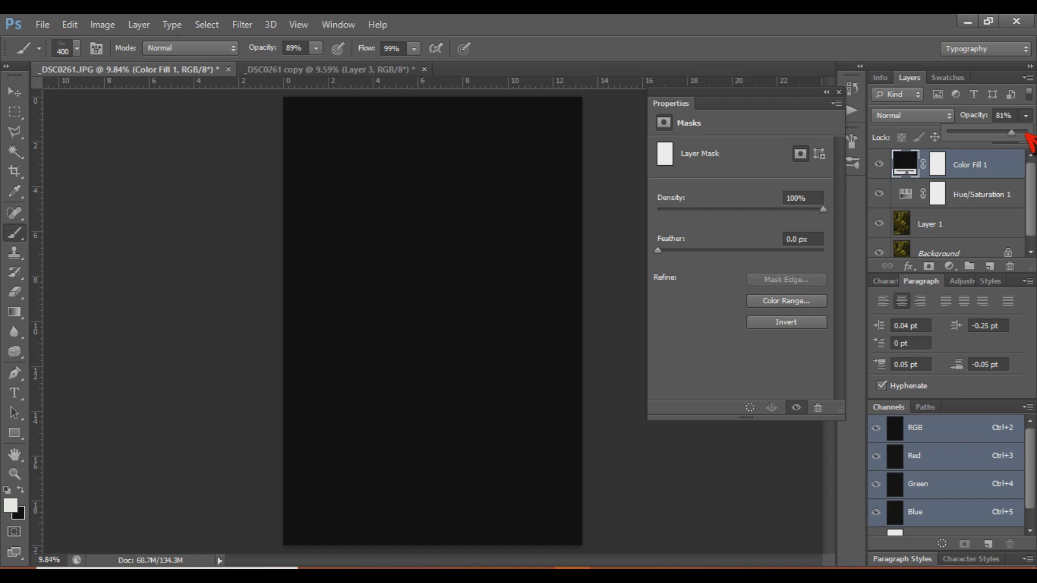
left_click(939, 116)
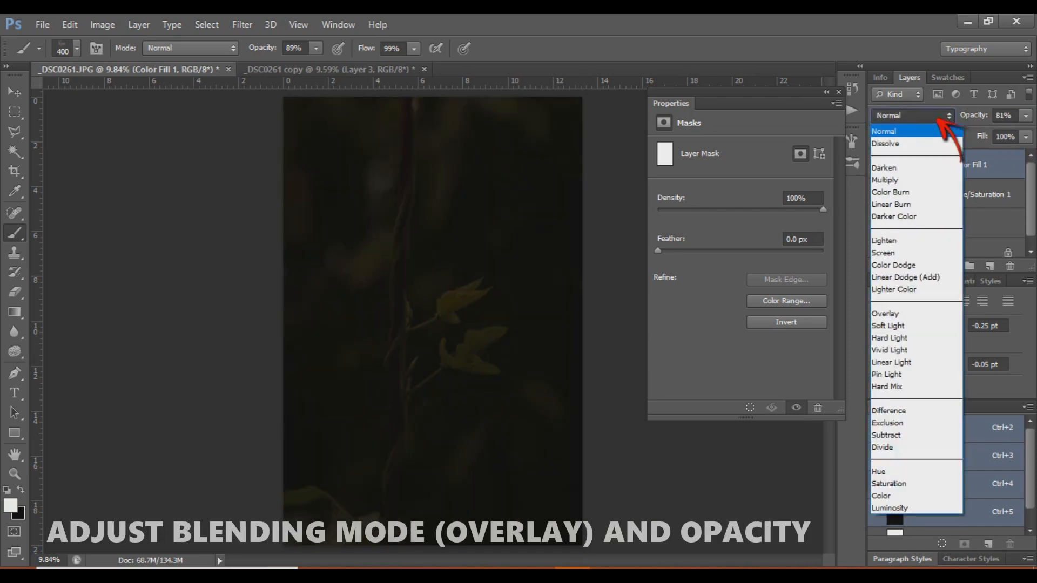
left_click(905, 314)
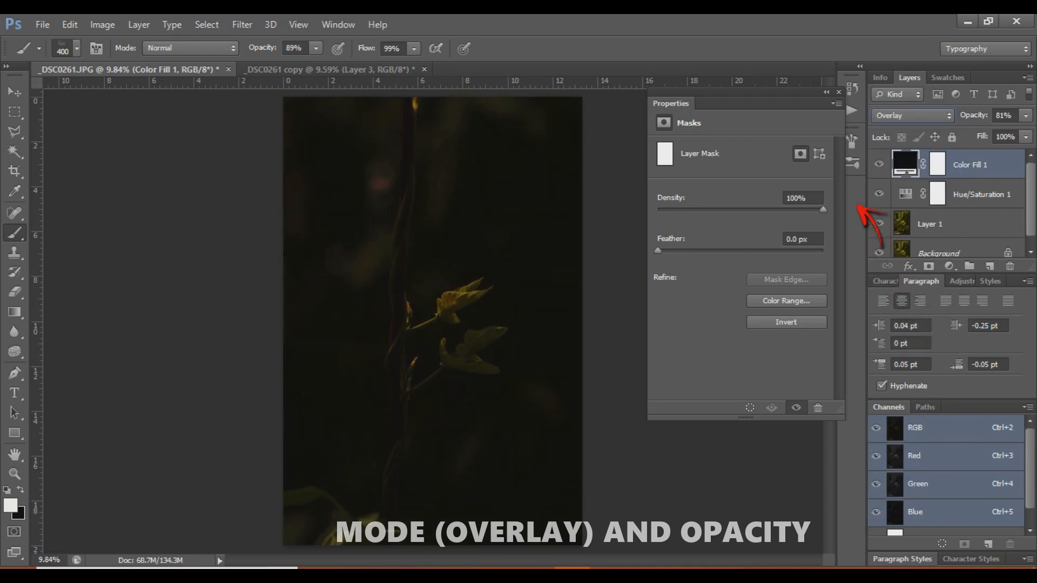
left_click(937, 116)
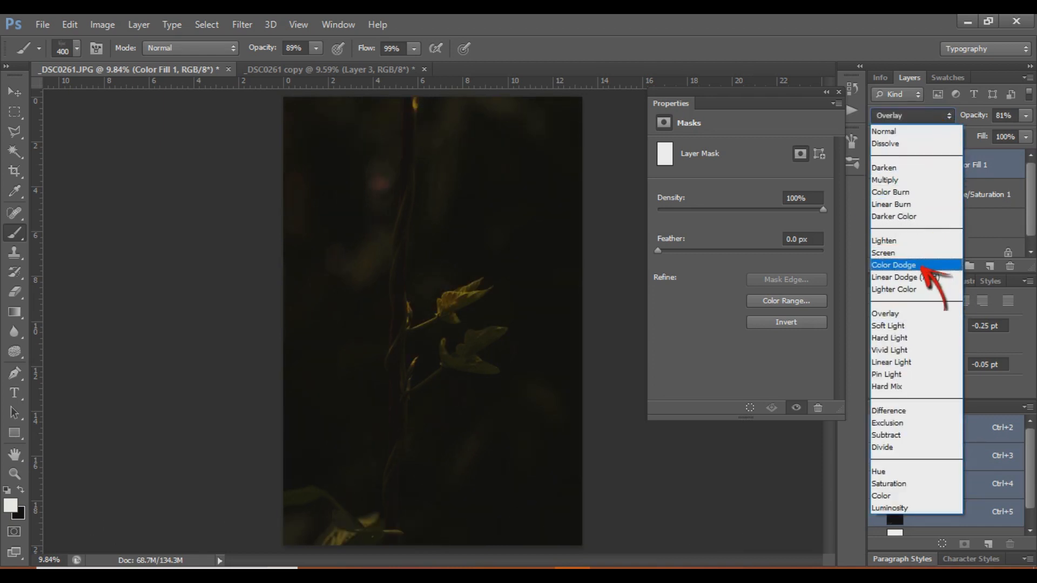
left_click(918, 254)
key("ctrl+z")
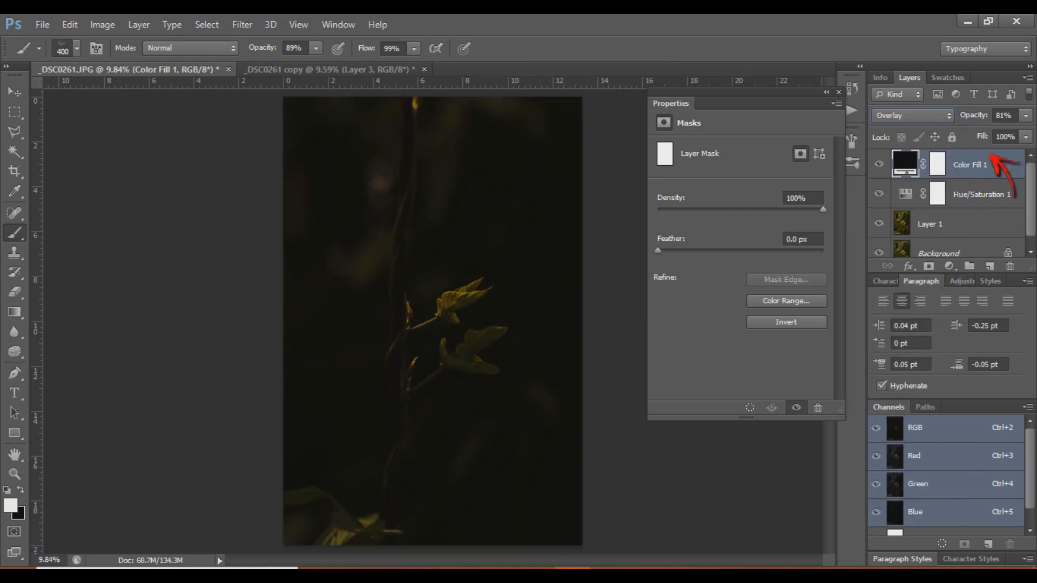
- Reduce the color fill layer's opacity to 53% and close the layer mask properties
left_click(1025, 115)
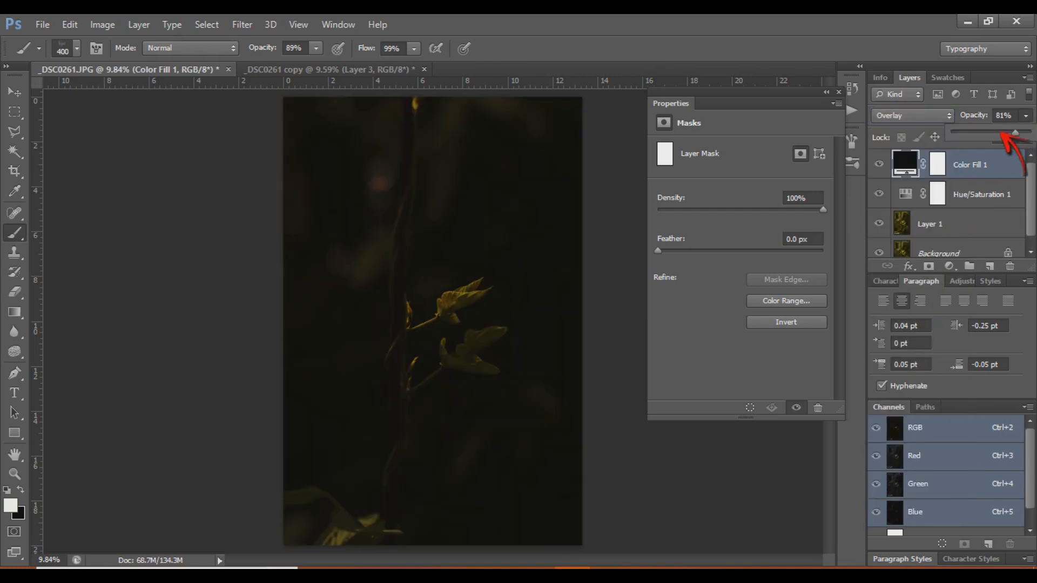
left_click_drag(992, 132, 993, 132)
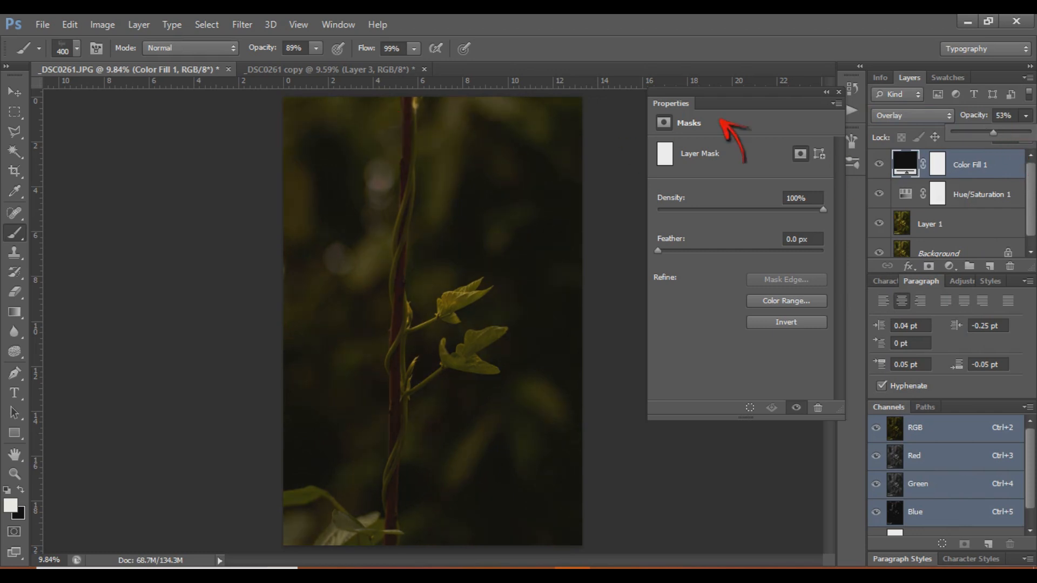
left_click(839, 92)
left_click(853, 91)
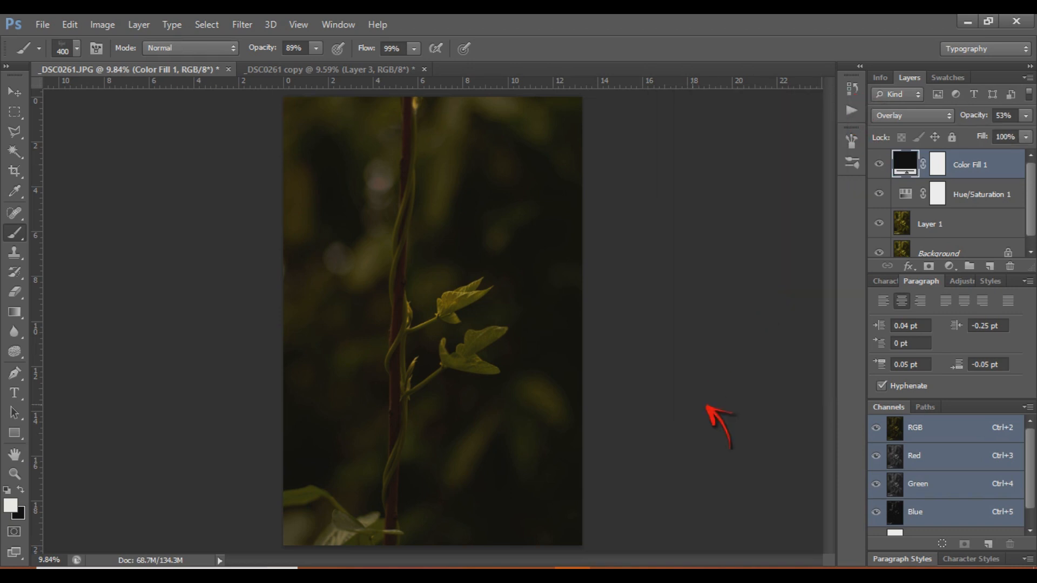
- Rasterize the fill of the near-black Color Fill 1 layer
scroll(429, 366, "up", 4)
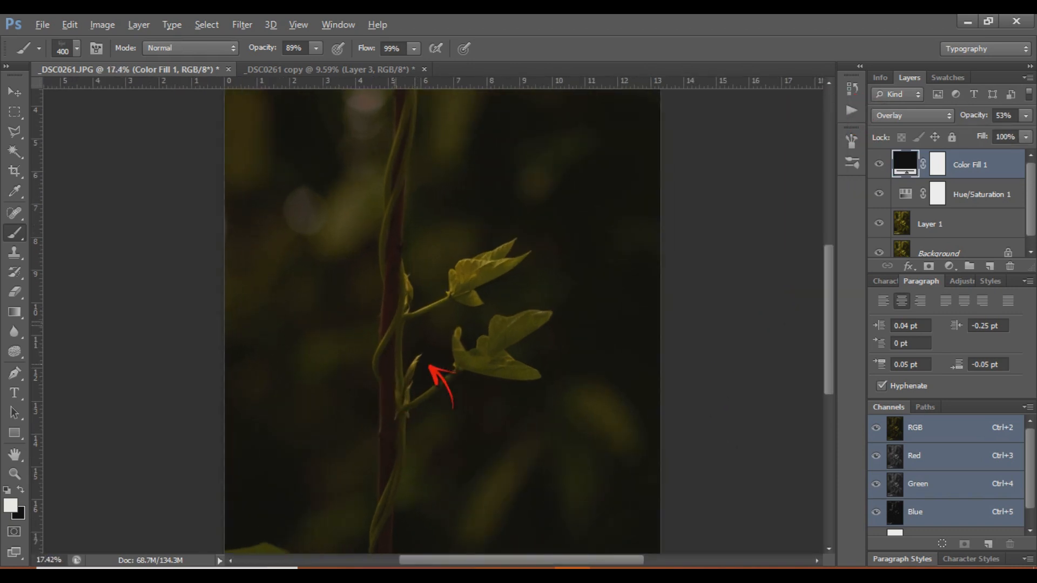
scroll(429, 366, "up", 1)
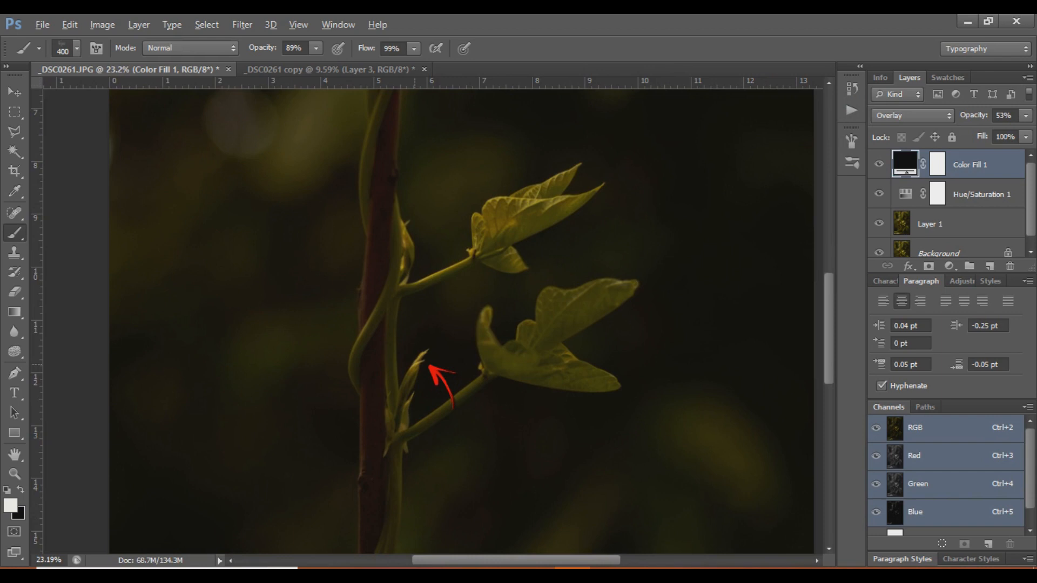
scroll(429, 366, "down", 5)
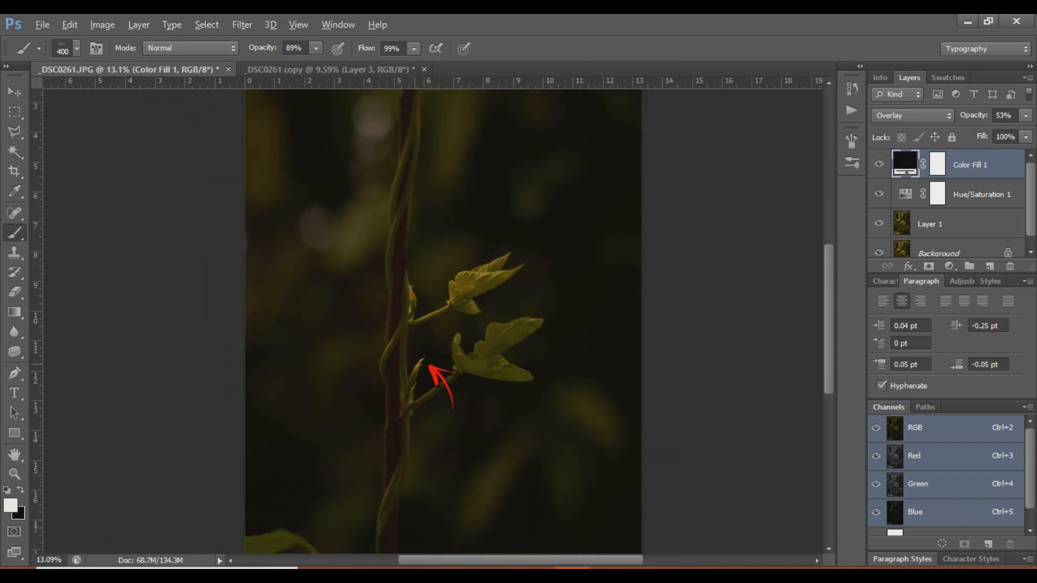
key("alt")
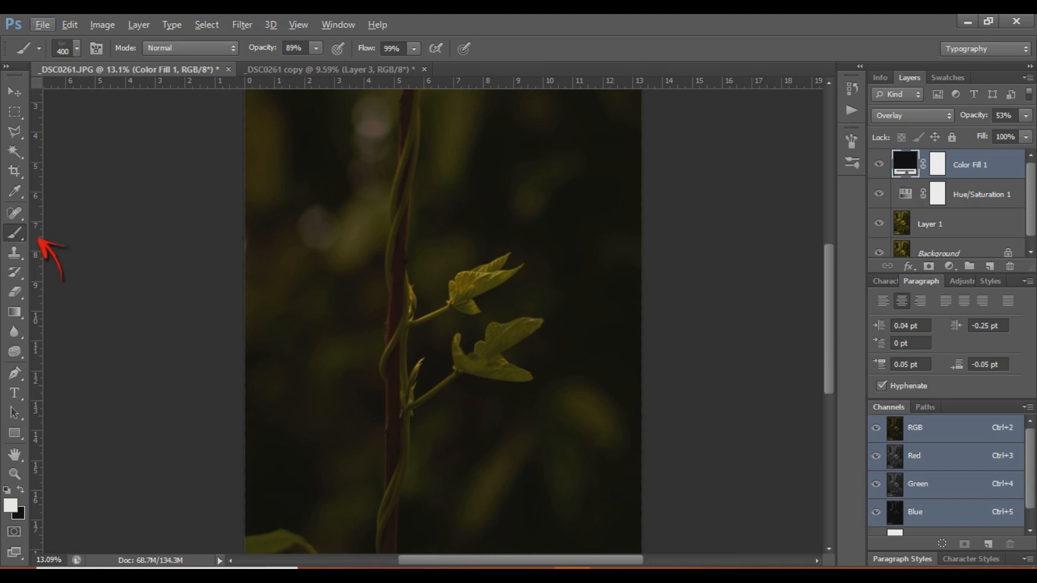
left_click(492, 300)
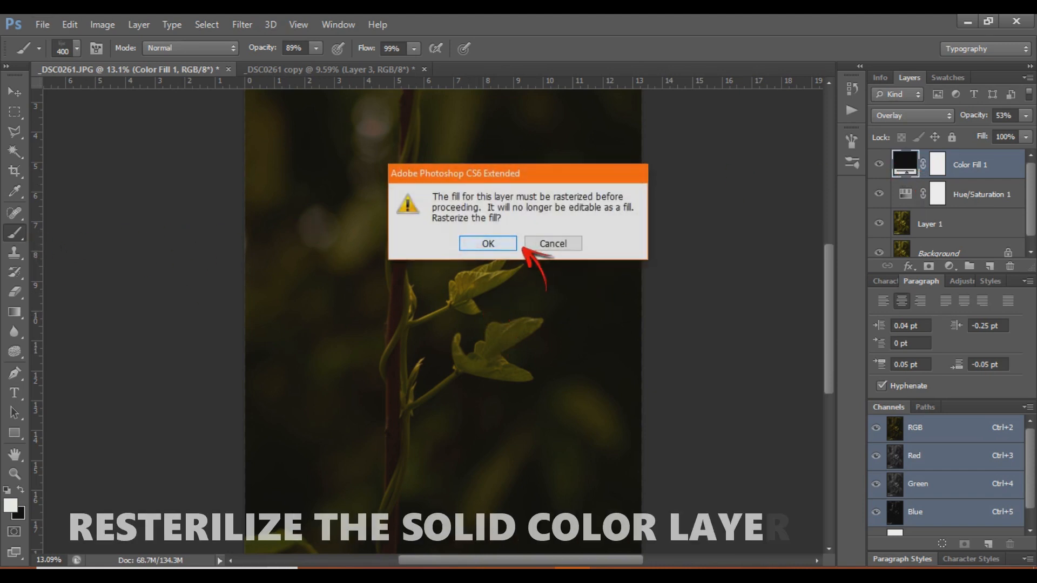
left_click(515, 246)
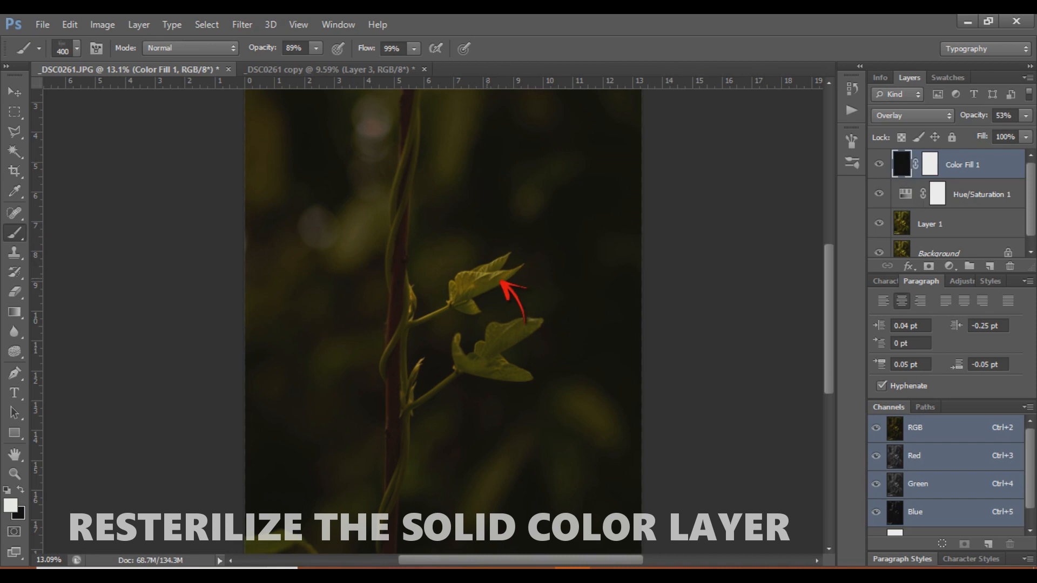
- On Layer 1, select the bright green upper leaf with the Magic Wand and extend the selection to similar tones
left_click(940, 229)
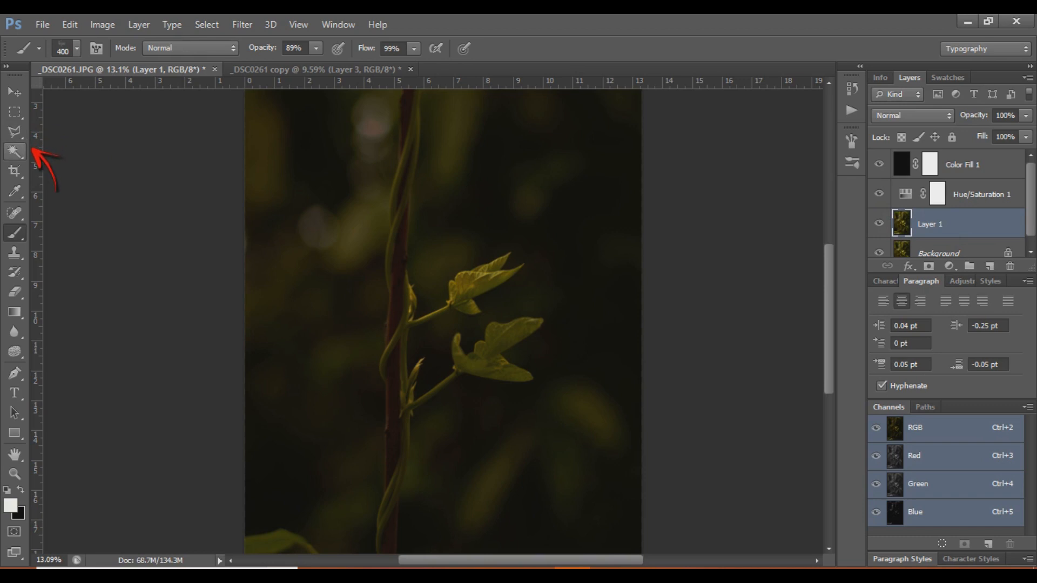
left_click(15, 152)
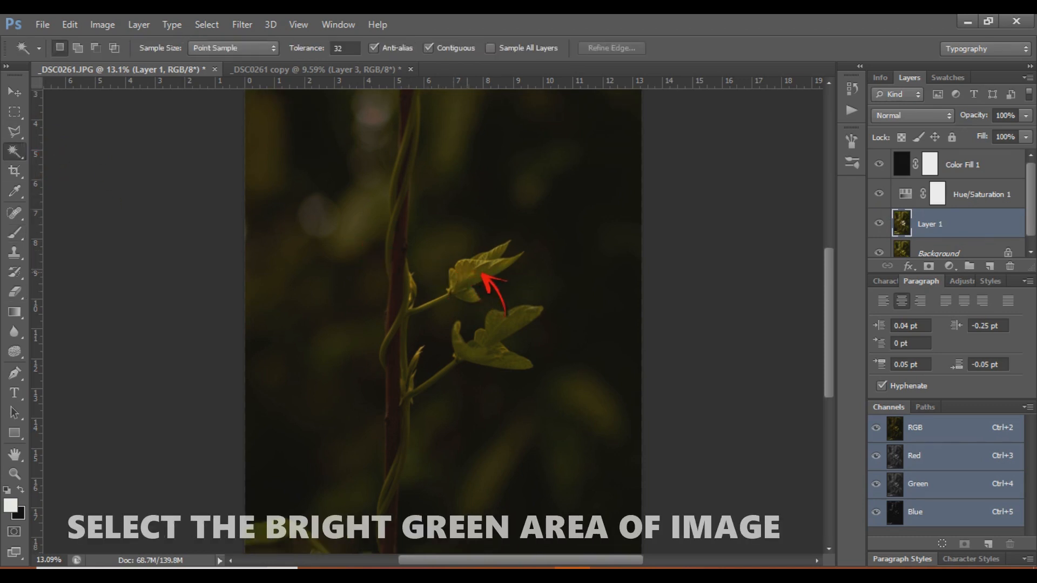
right_click(481, 276)
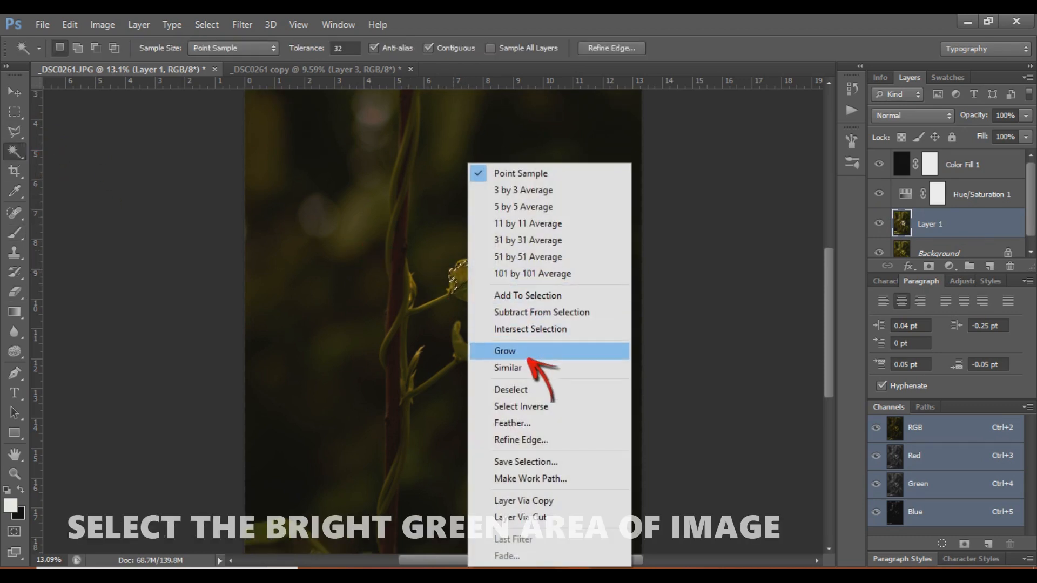
left_click(543, 370)
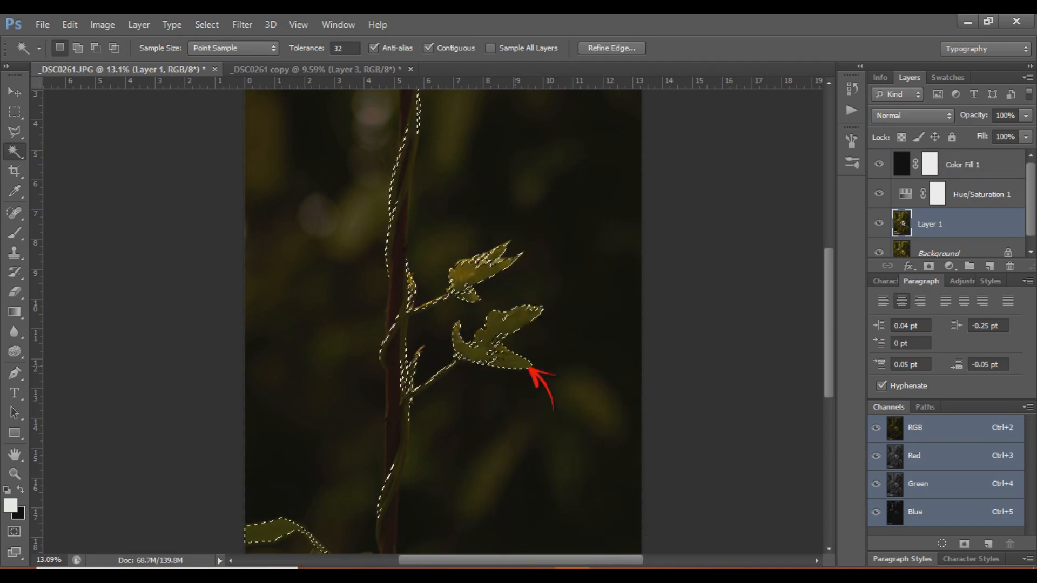
- Feather the selection of the bright green areas with a radius of 20
right_click(478, 285)
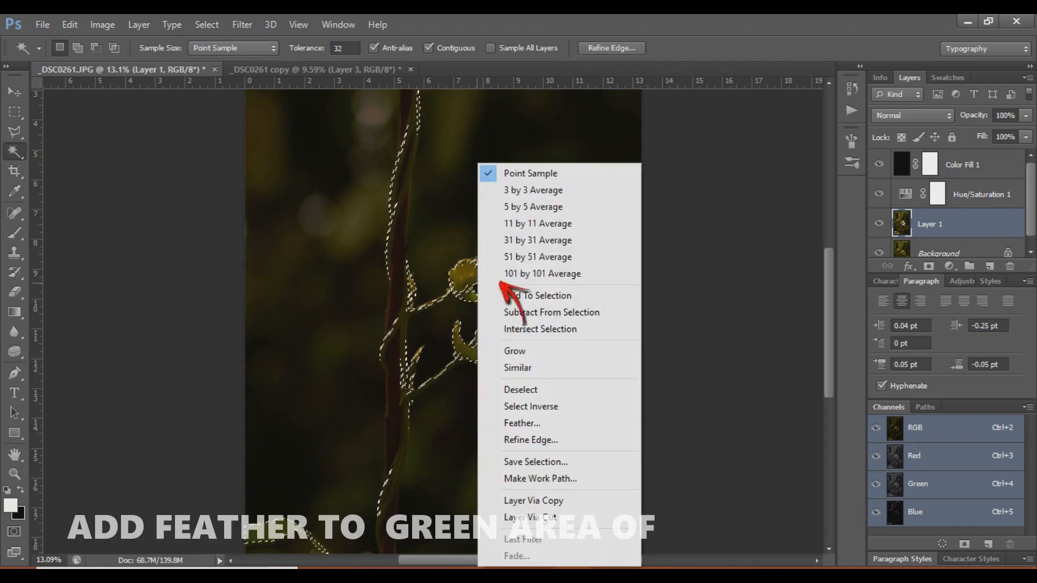
left_click(545, 424)
type("20")
left_click(600, 211)
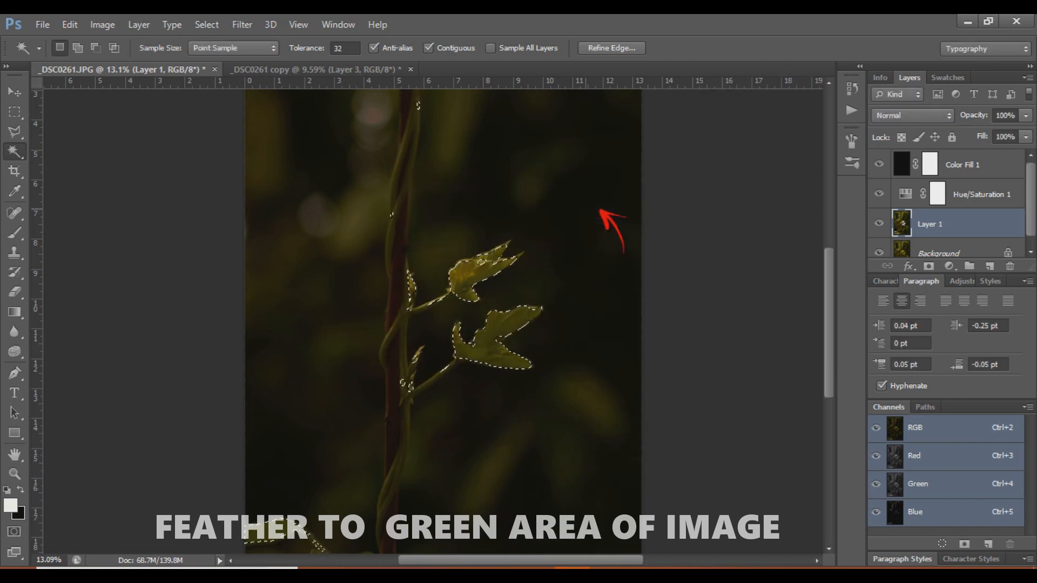
- Erase the selected bright green leaf areas from the Color Fill 1 layer with a 1300 px eraser at 68% opacity, and deselect
left_click(967, 162)
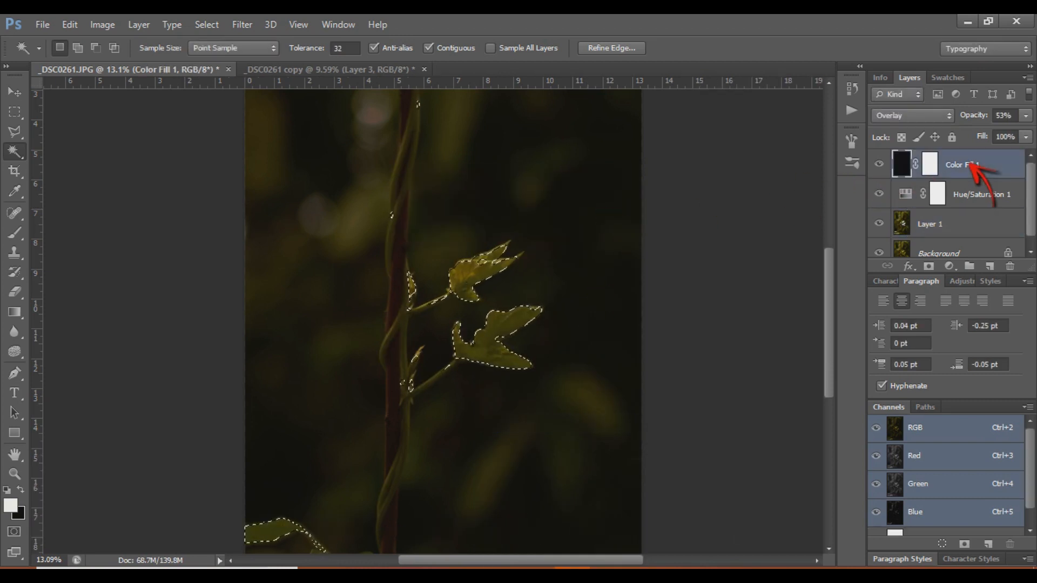
key("e")
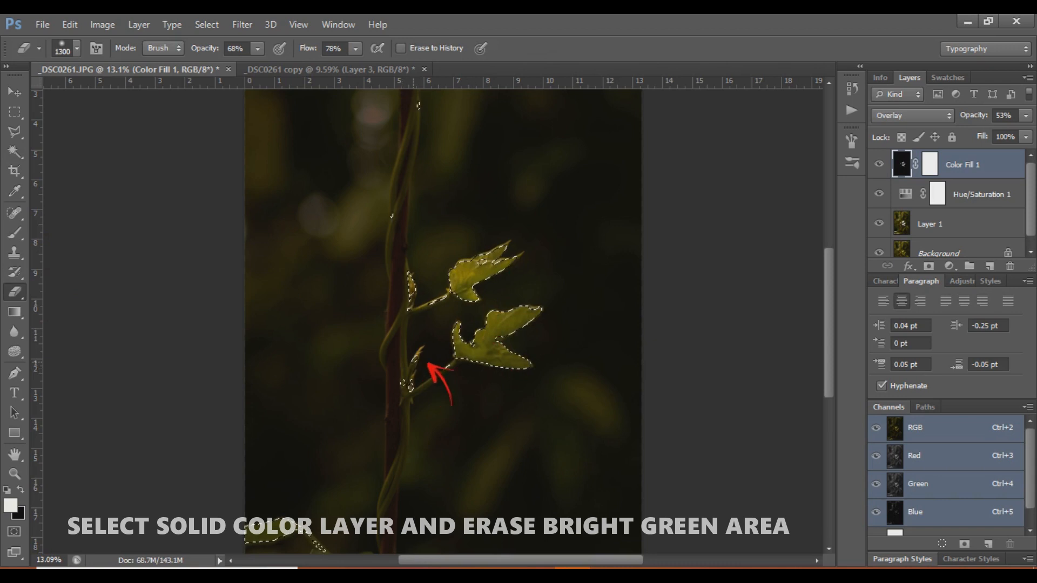
scroll(408, 358, "down", 2)
left_click(300, 481)
scroll(507, 157, "up", 2)
scroll(496, 200, "up", 3)
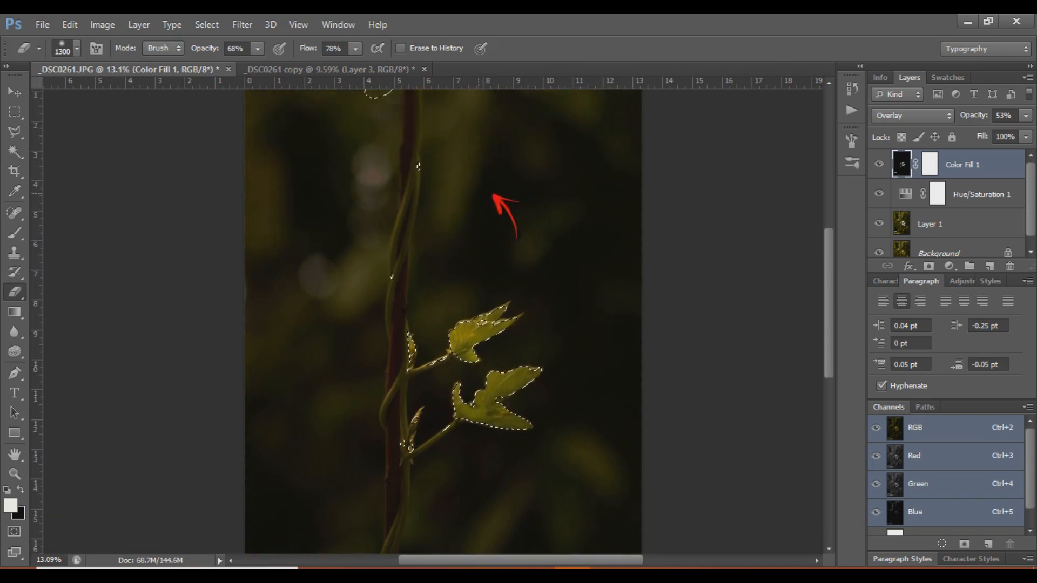
scroll(442, 324, "down", 3)
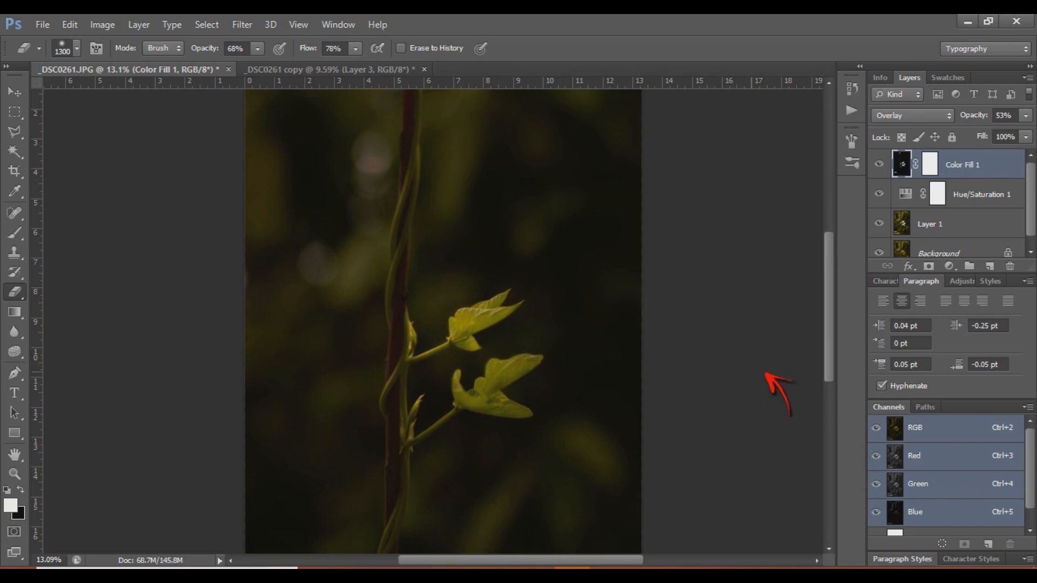
scroll(918, 210, "down", 1)
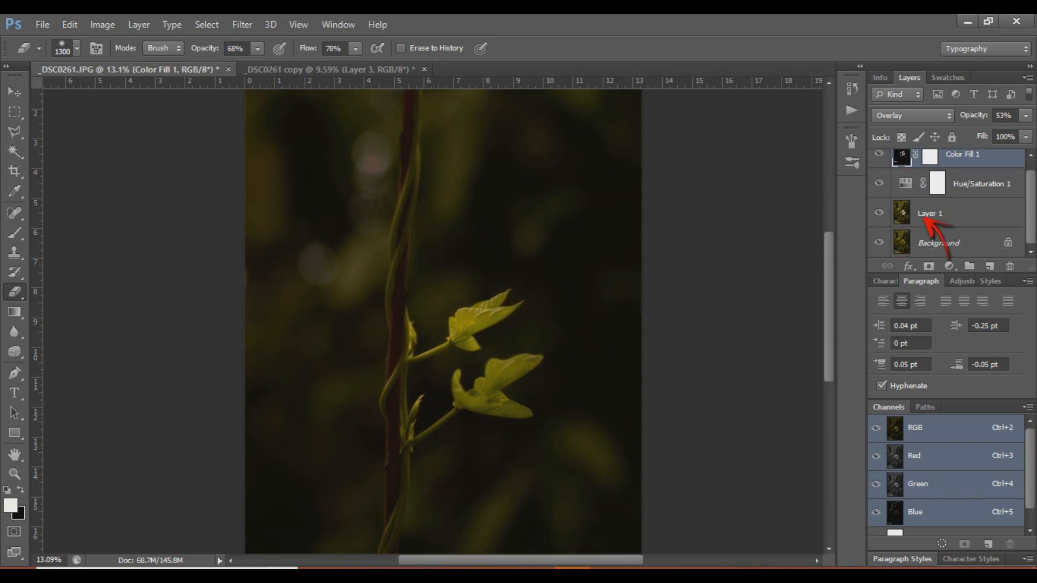
scroll(347, 323, "down", 3)
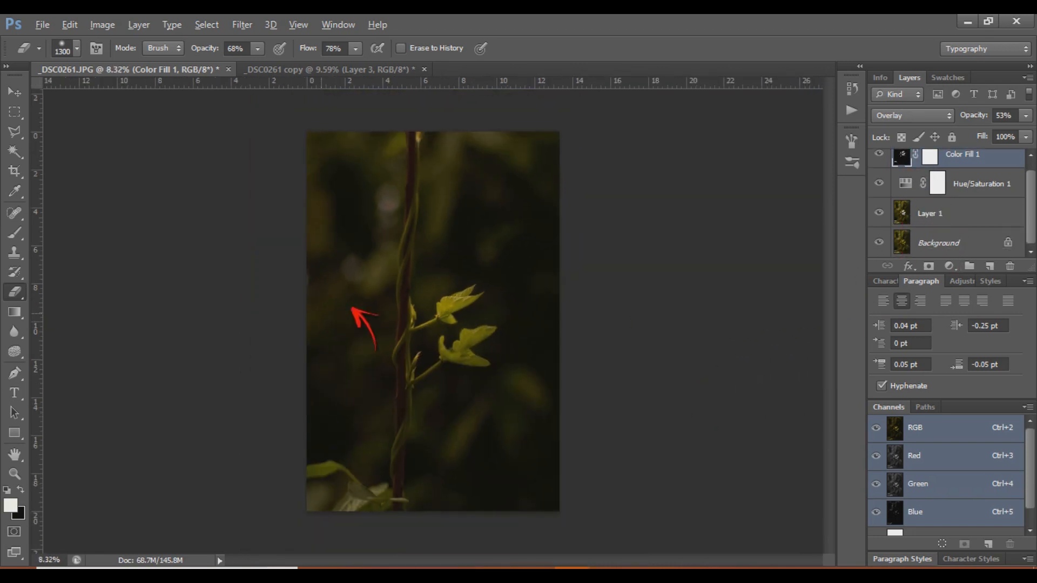
left_click(1025, 115)
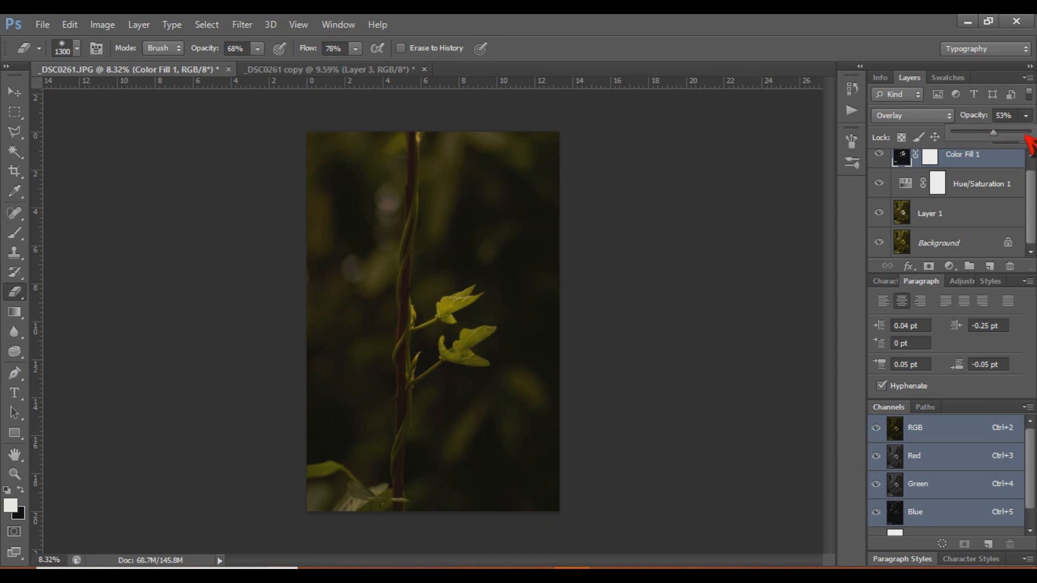
left_click_drag(1026, 138, 1021, 139)
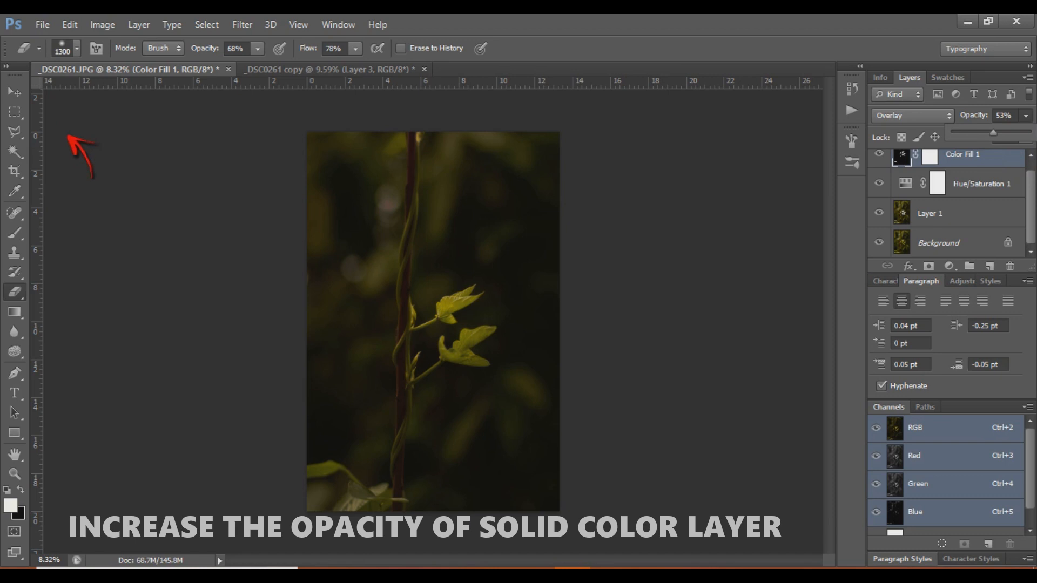
left_click(15, 92)
scroll(484, 357, "up", 5)
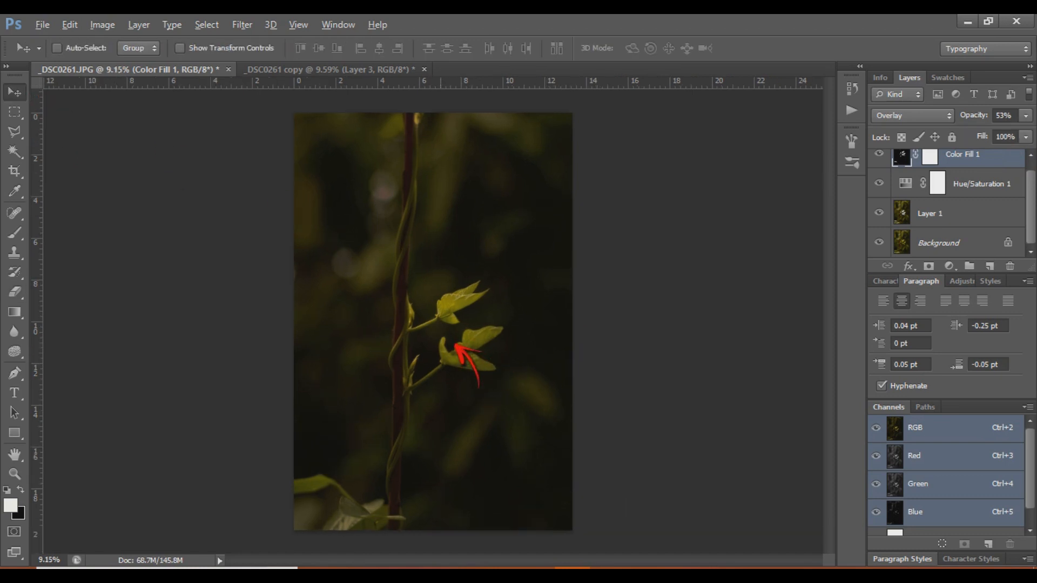
scroll(455, 343, "down", 5)
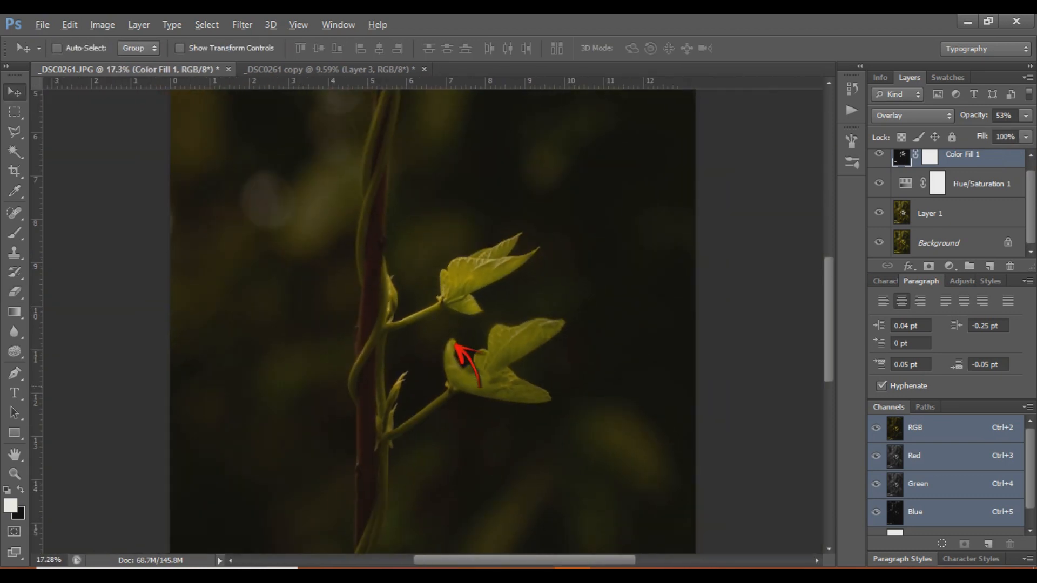
key("alt")
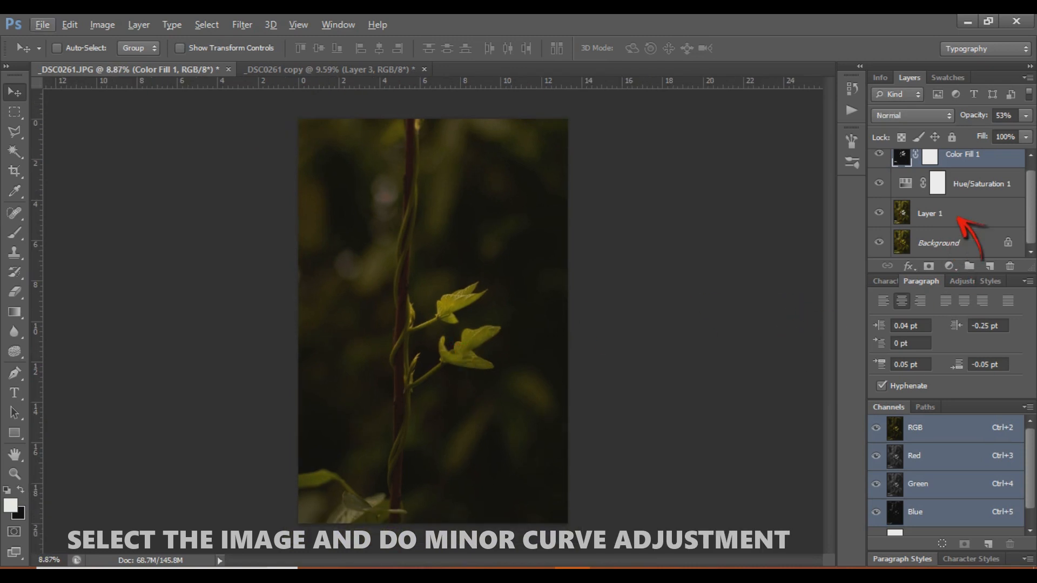
- Apply a Curves adjustment to Layer 1, moving the black point inward, raising the midtones slightly and placing a point at input 165, output 163
left_click(954, 216)
key("ctrl+m")
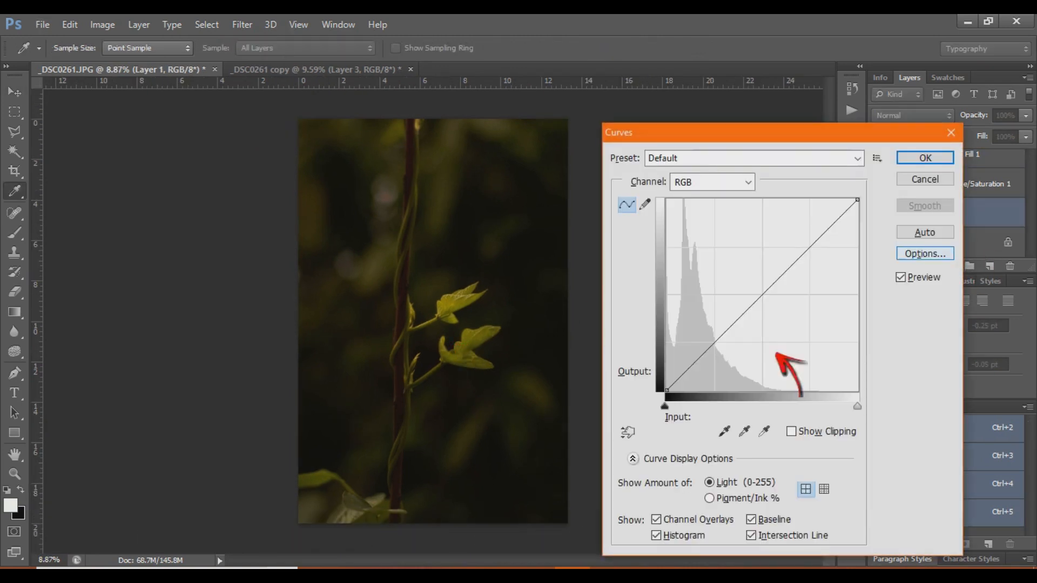
mouse_move(666, 389)
left_mouse_down()
mouse_move(690, 389)
mouse_move(681, 389)
left_mouse_up()
left_click_drag(740, 326, 734, 320)
left_click(789, 268)
left_click_drag(789, 268, 790, 269)
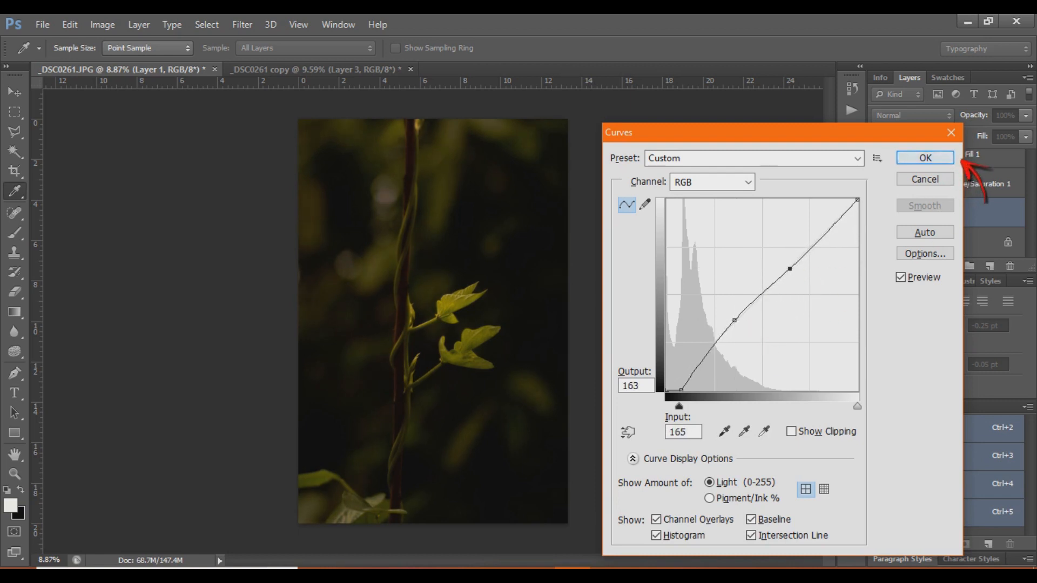
left_click(925, 158)
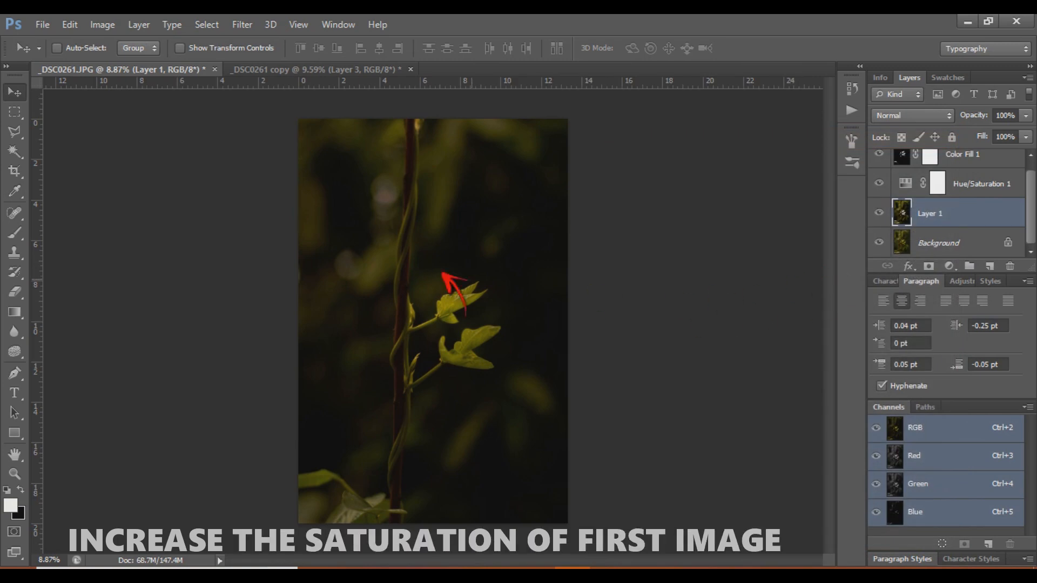
- Apply Hue/Saturation to the Background layer with saturation +48 and lightness -9
left_click(967, 243)
key("ctrl+u")
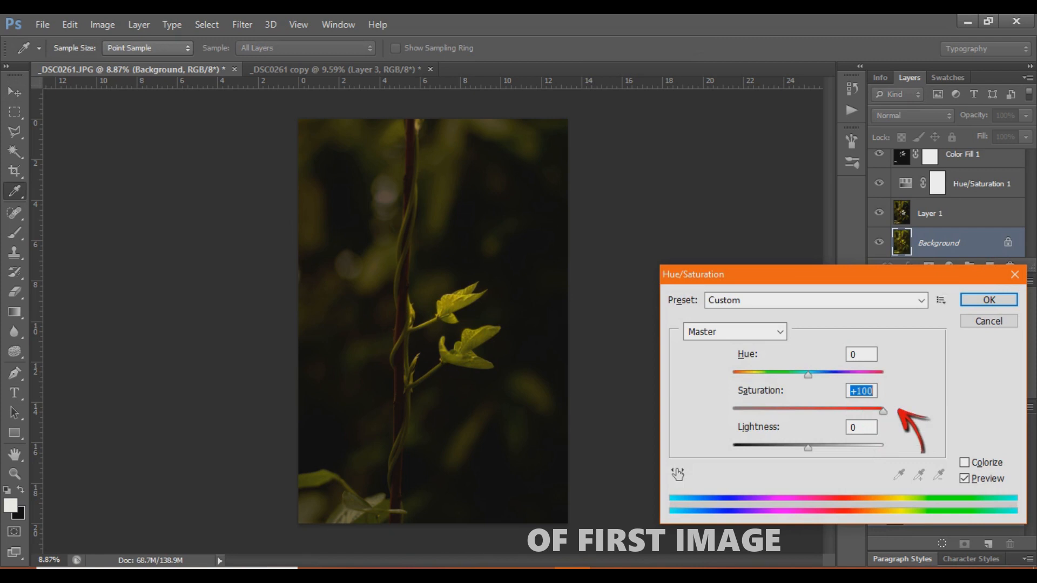
left_click_drag(835, 411, 860, 413)
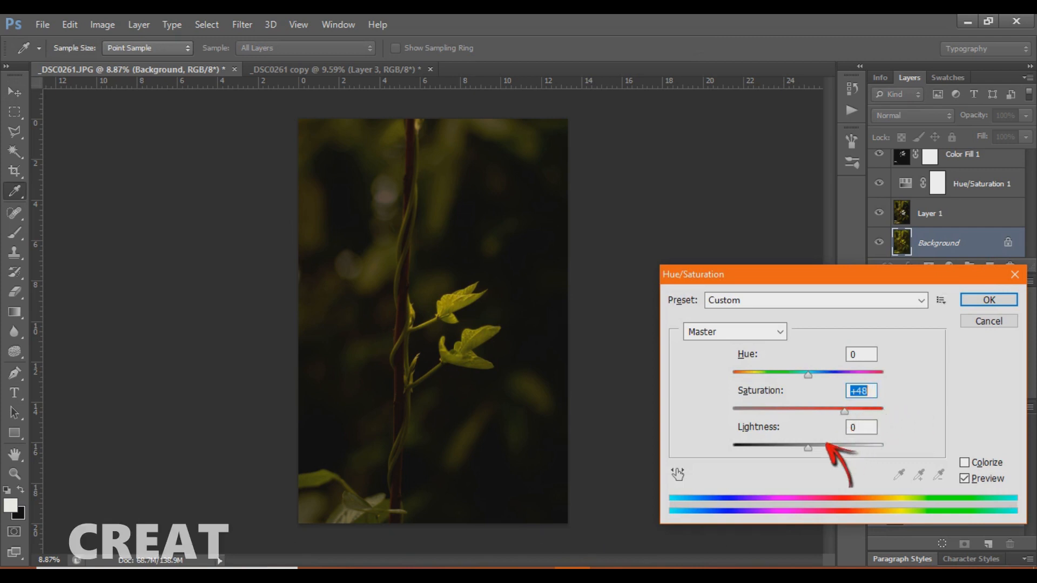
left_click_drag(822, 449, 820, 417)
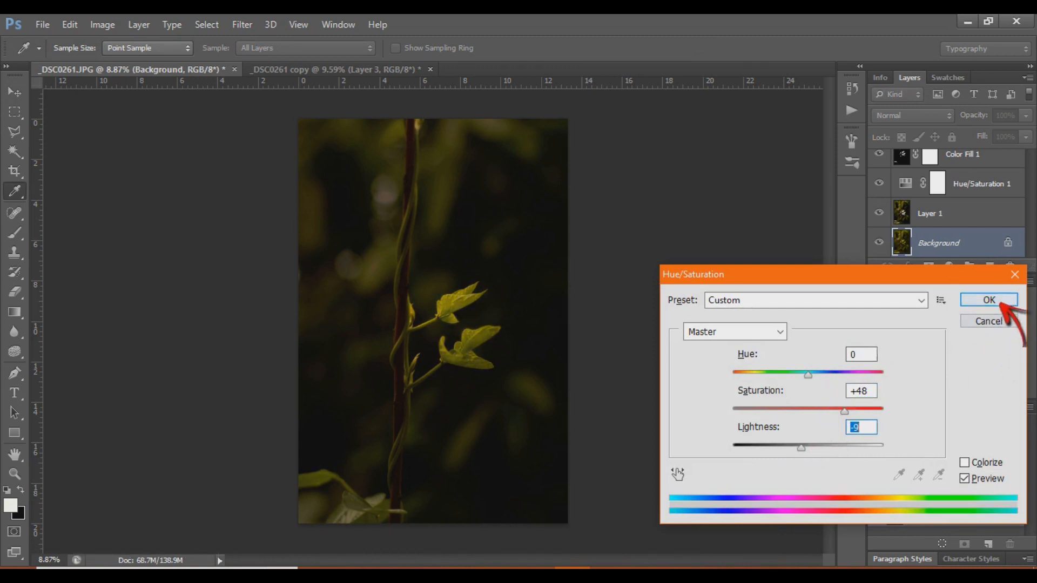
left_click(989, 300)
- Apply Hue/Saturation to Layer 1 with saturation +22 and lightness -13
left_click(972, 220)
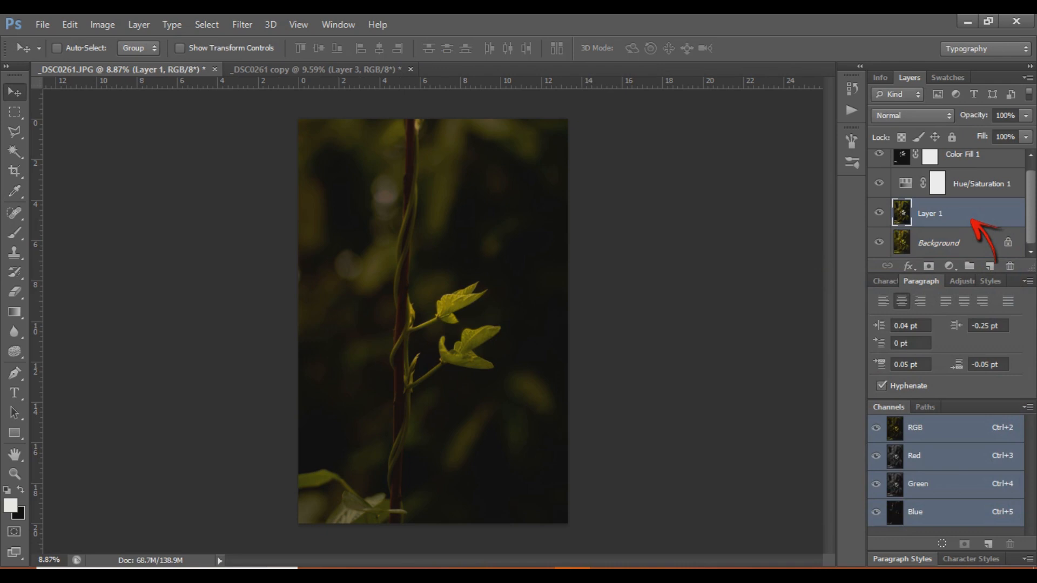
key("ctrl+u")
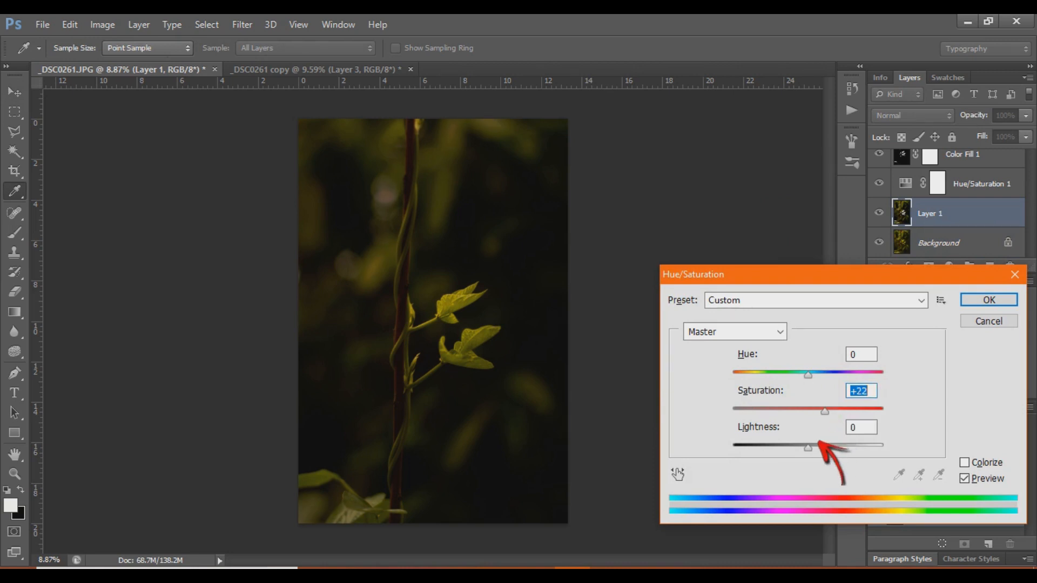
left_click_drag(808, 448, 798, 448)
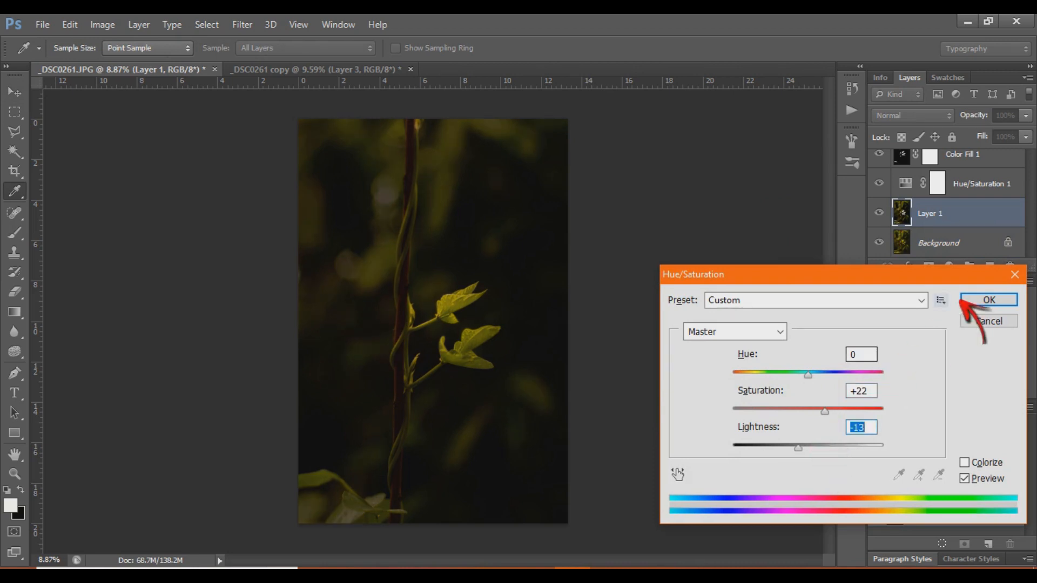
left_click(989, 301)
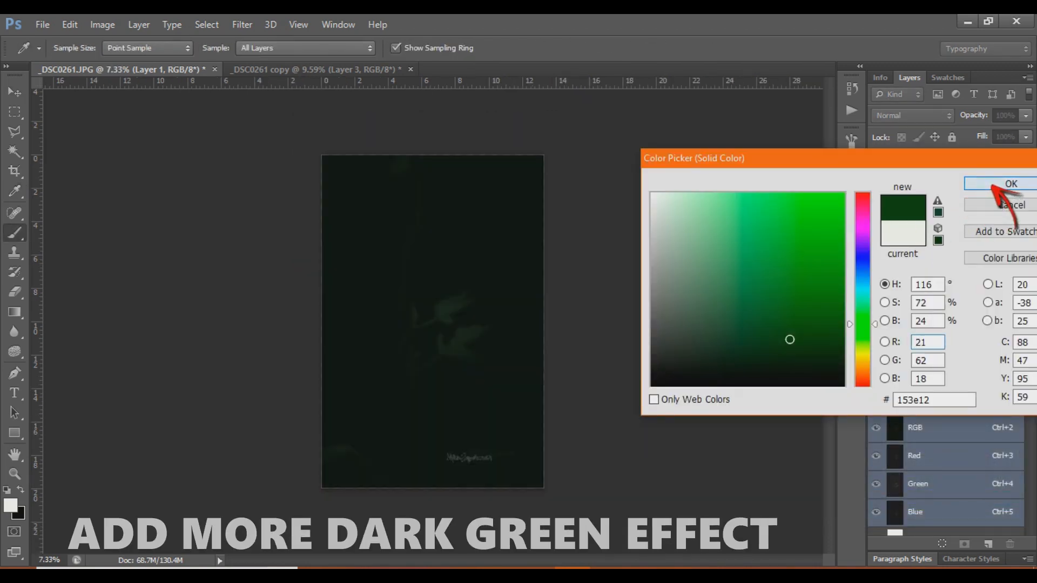
- Add a dark green #153e12 solid color fill layer above Layer 1, blended in Screen mode at 28% opacity
left_click(998, 185)
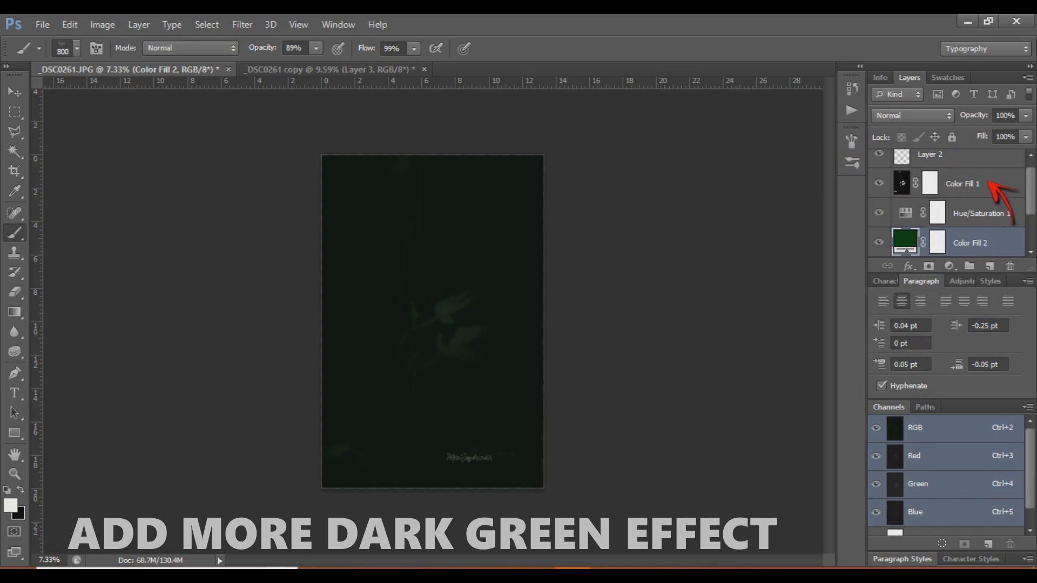
left_click(942, 115)
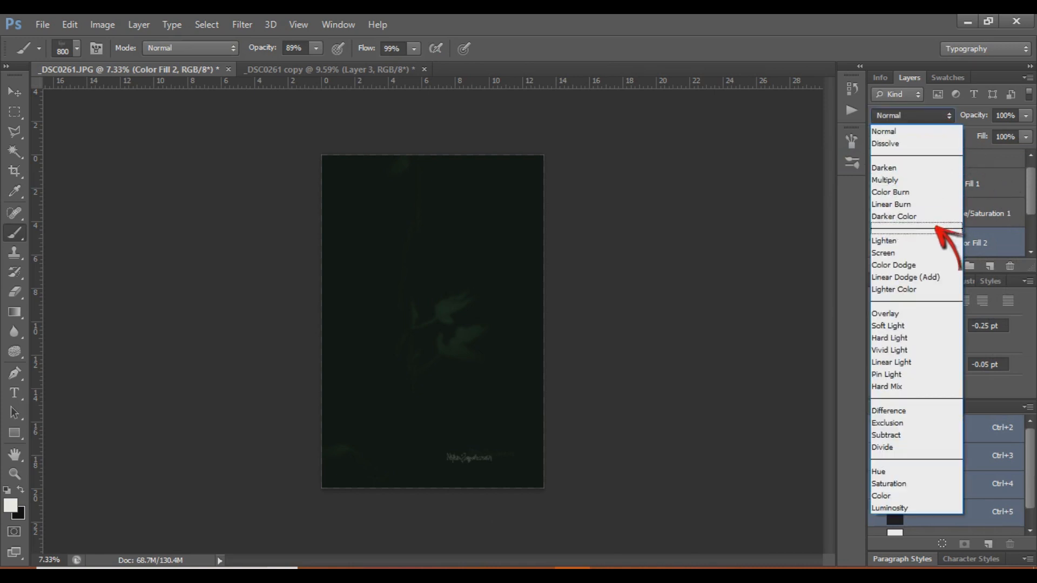
left_click(932, 252)
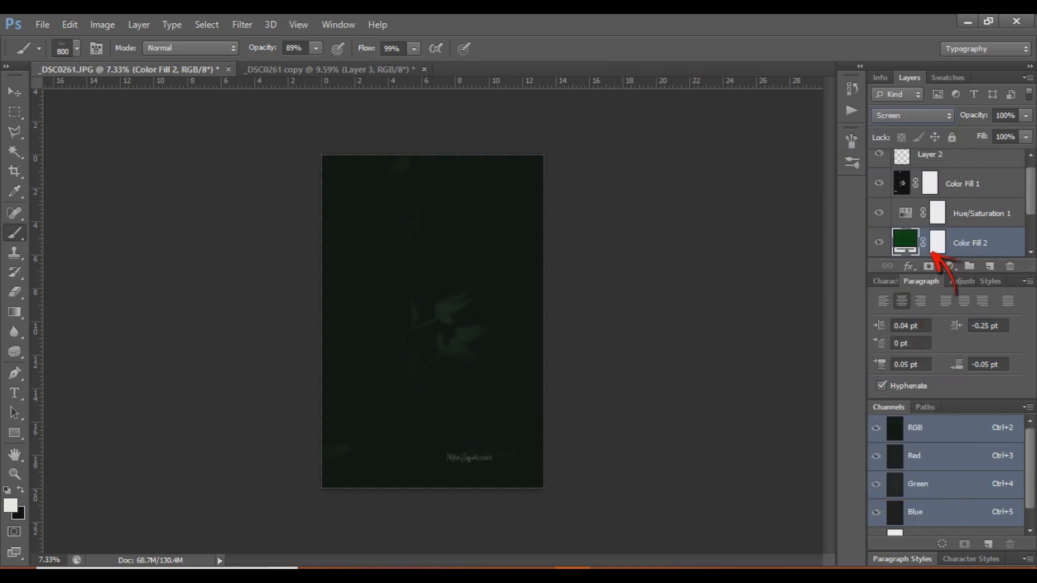
left_click(1025, 115)
left_click_drag(1018, 135, 1004, 135)
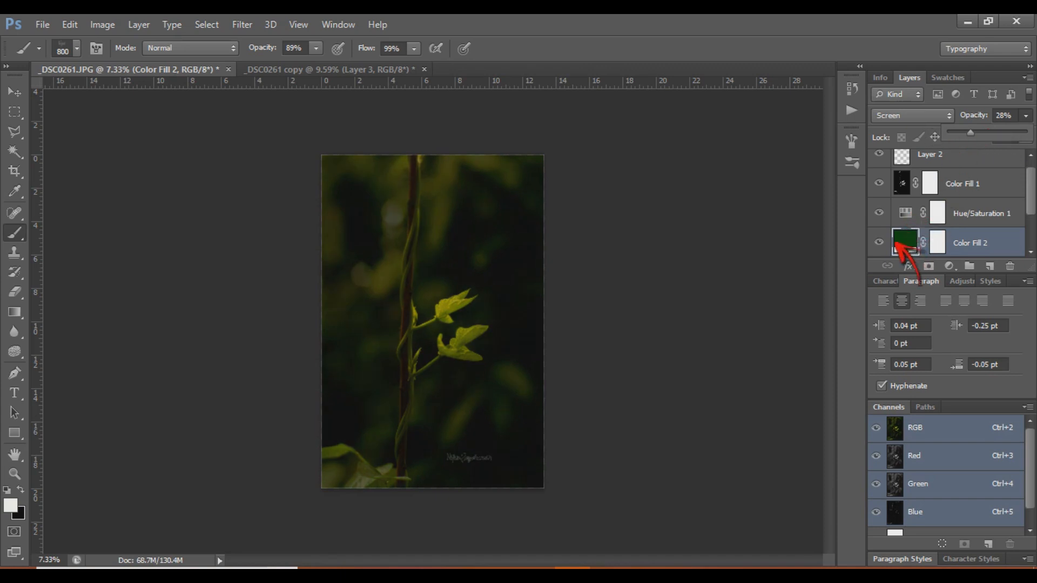
- Save the image to the Desktop as a JPEG named "dark light" at quality 12 (Maximum) with the Baseline ("Standard") format
key("ctrl+shift+s")
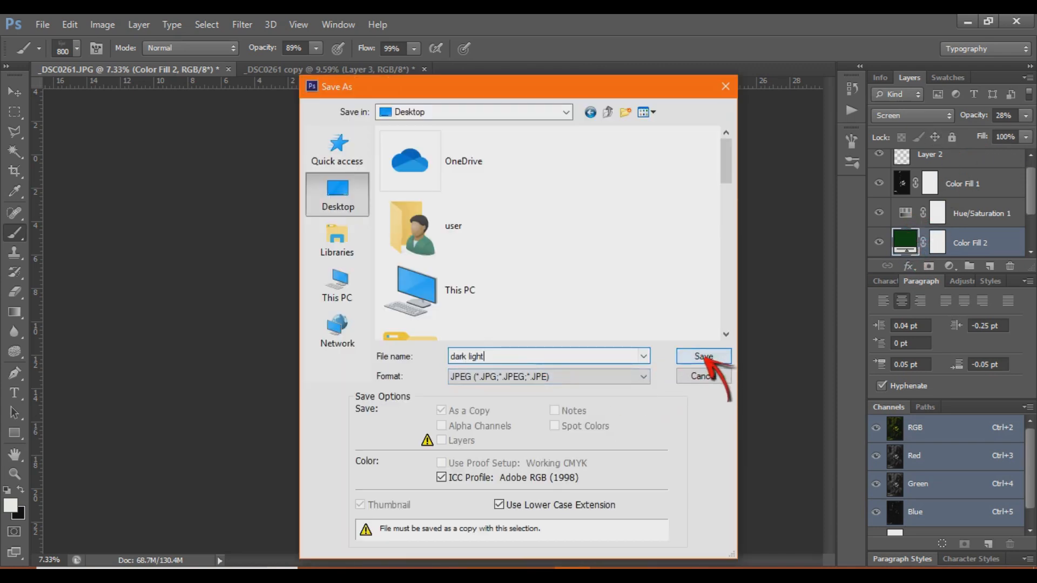
left_click(704, 356)
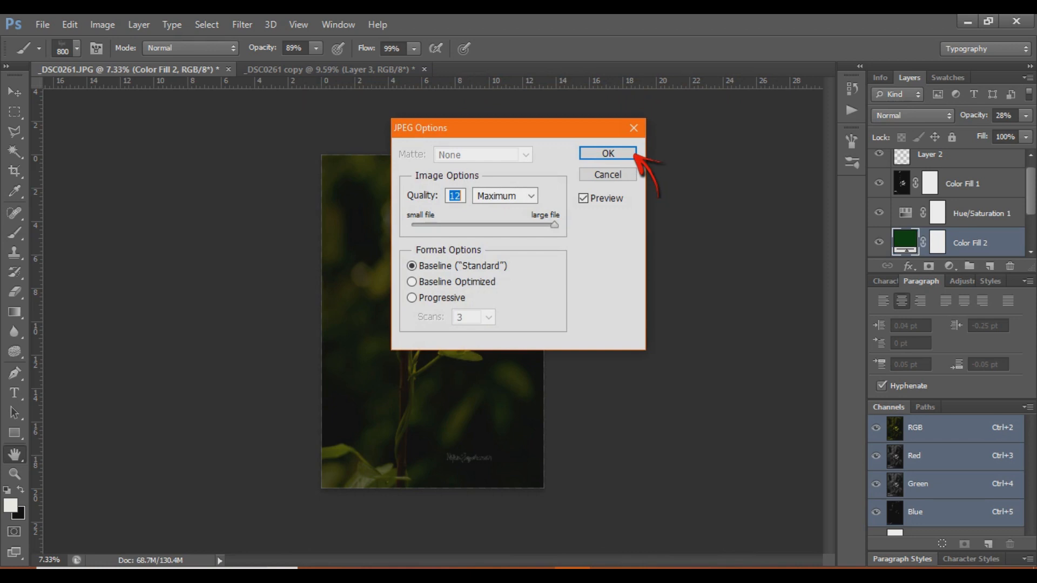
left_click(626, 154)
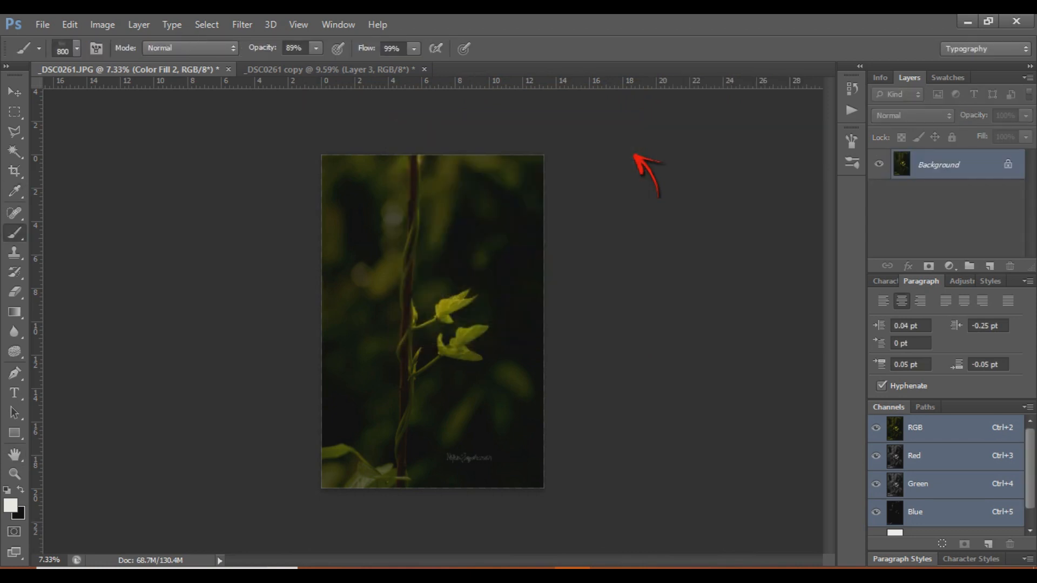
scroll(427, 384, "up", 8)
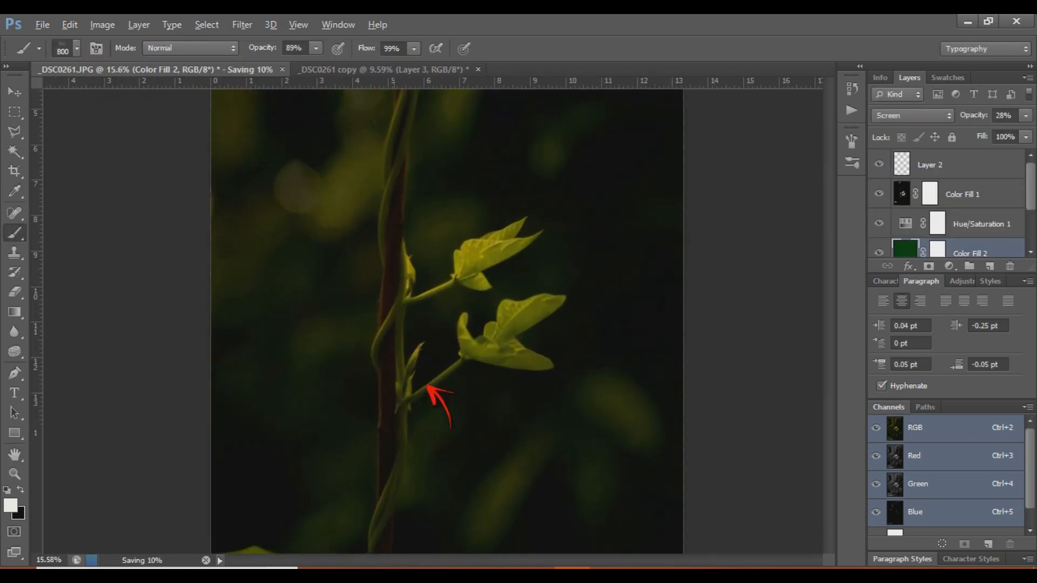
scroll(427, 385, "up", 3)
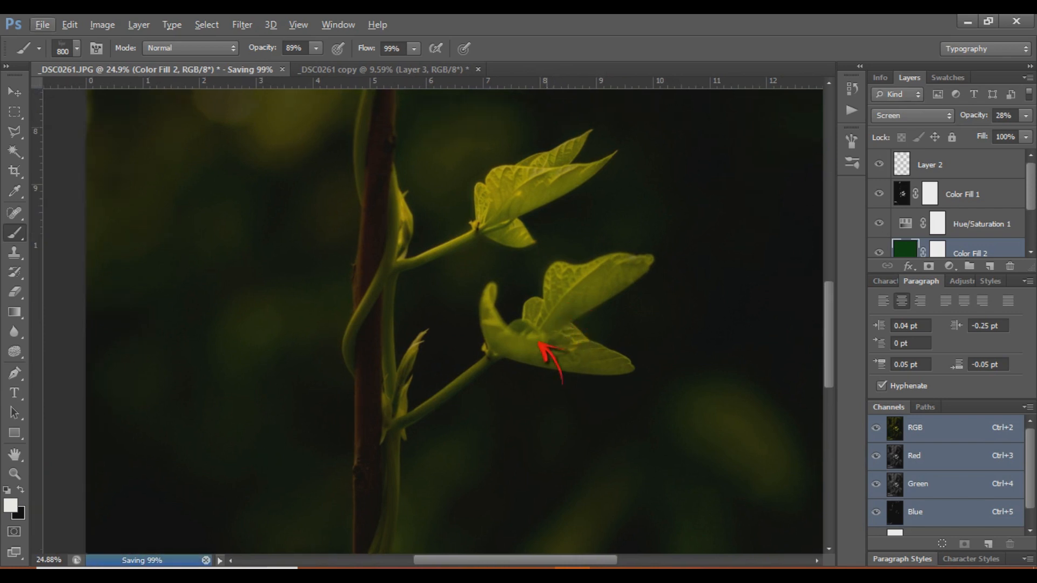
scroll(489, 360, "up", 2)
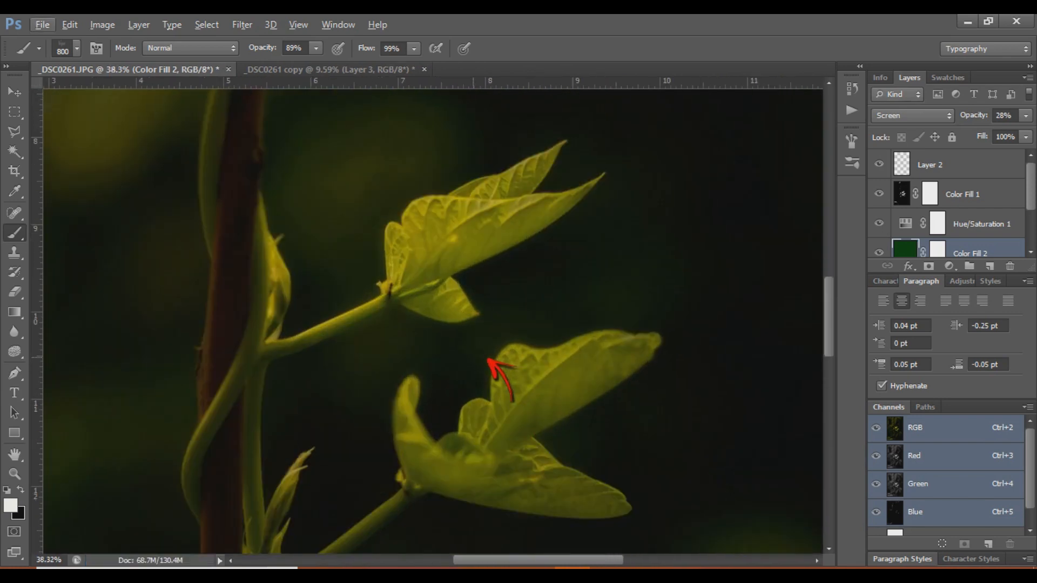
scroll(488, 360, "up", 2)
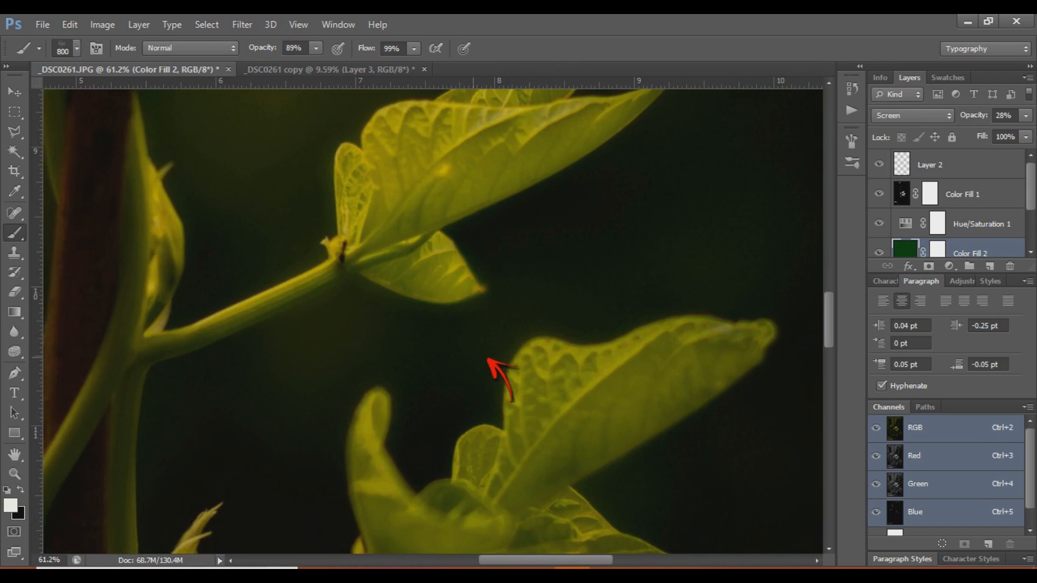
scroll(488, 359, "down", 9)
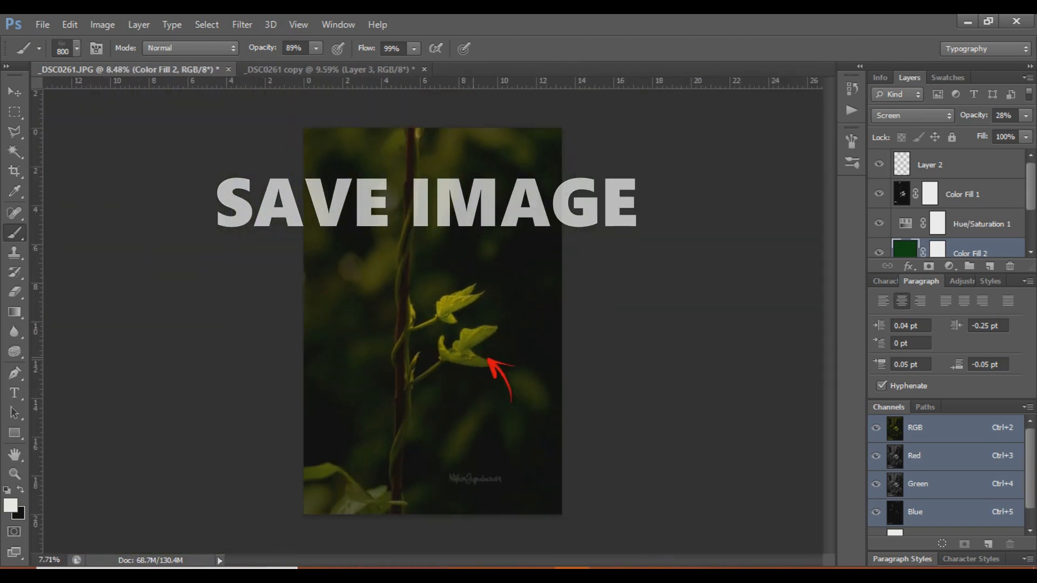